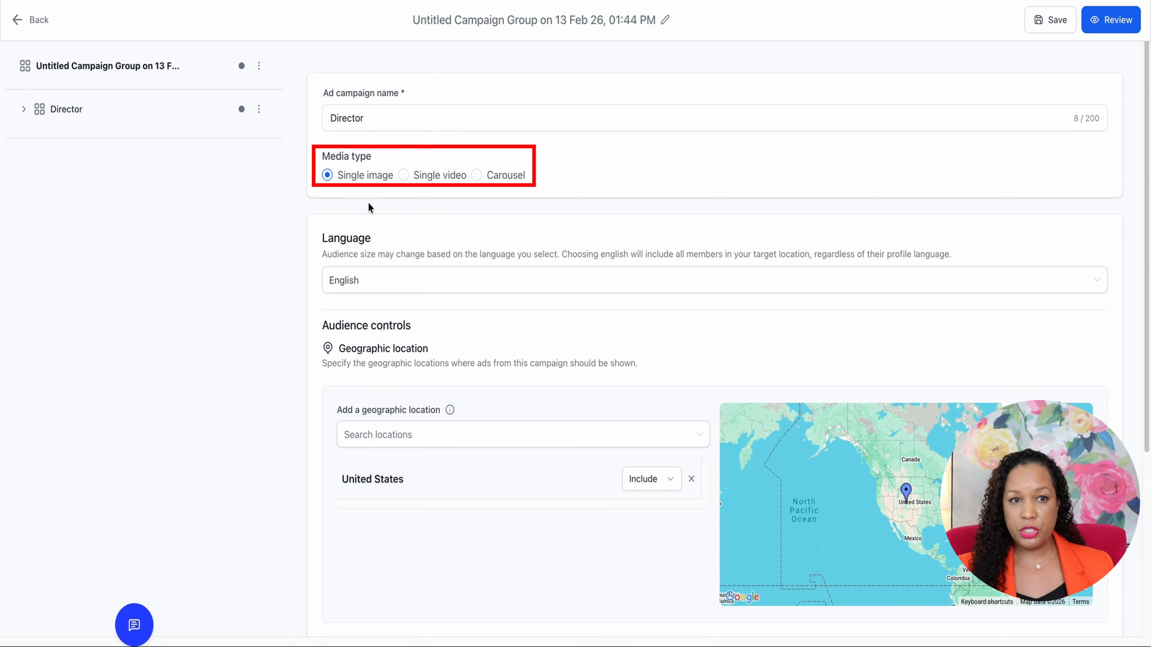
# Review the suggested geographic locations for the campaign, leaving the location selection as it is
pyautogui.scroll(-4, 409, 186)
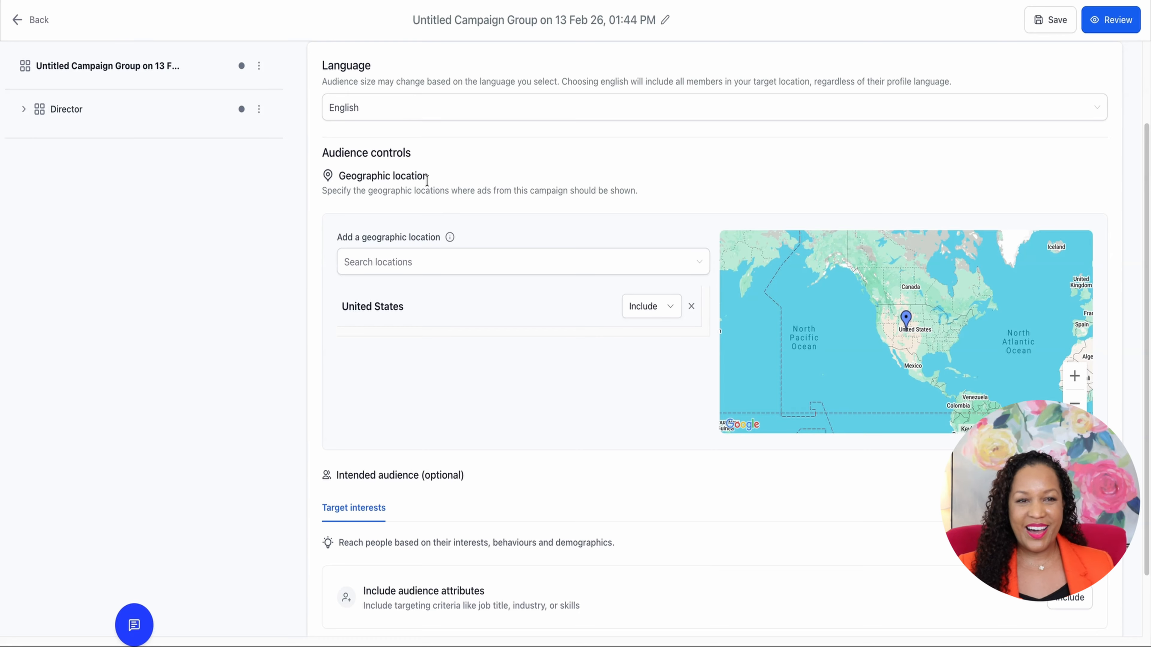
pyautogui.click(443, 268)
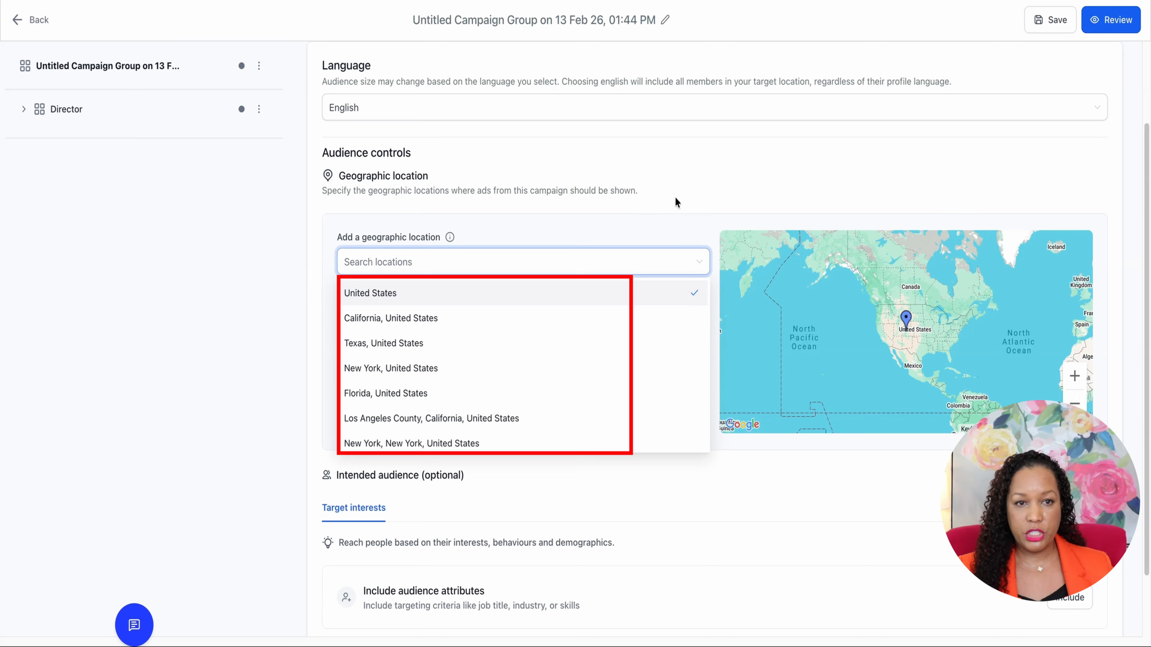
pyautogui.scroll(-2, 498, 340)
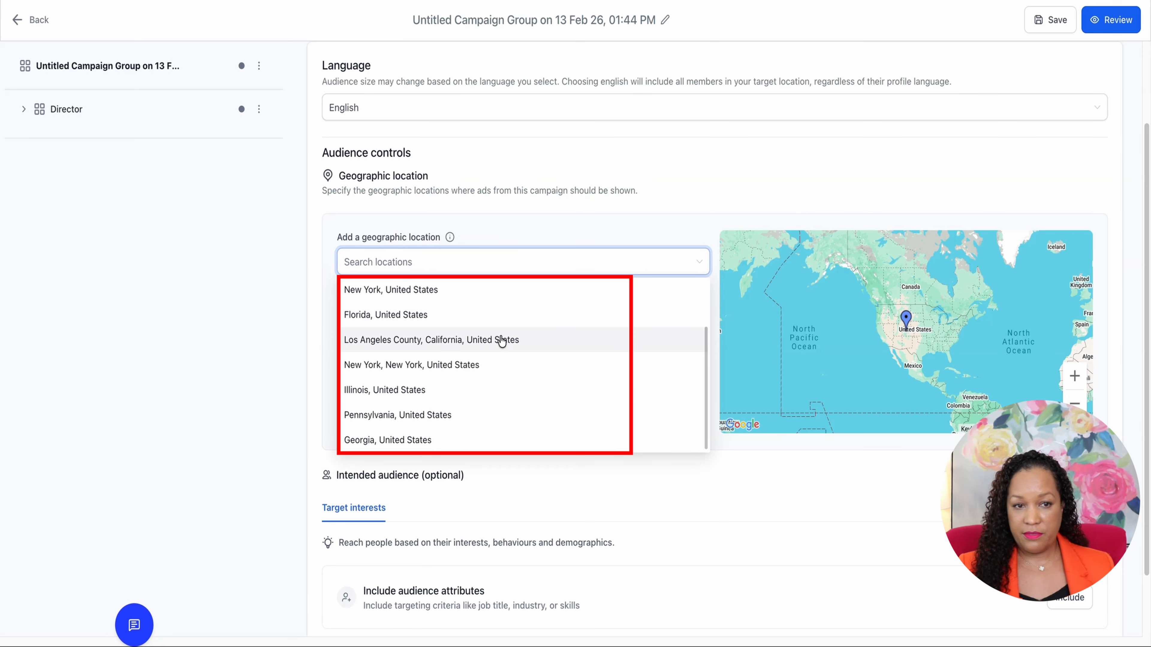
pyautogui.click(590, 226)
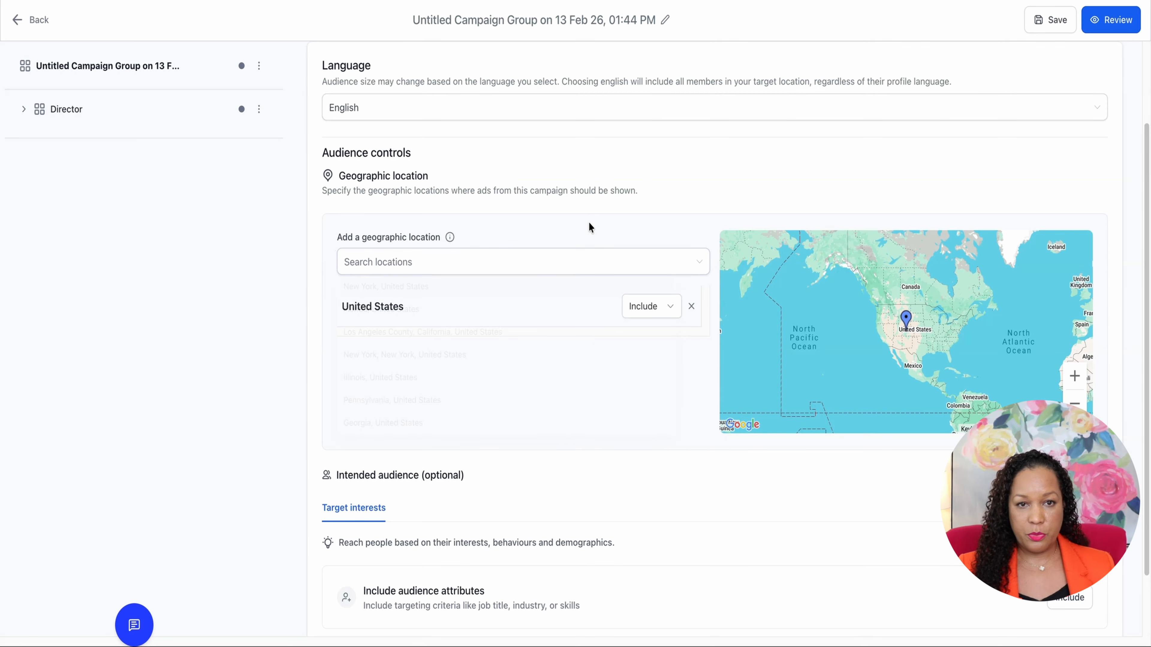
# Start including audience attributes and add the company industry Technology, Information and Internet
pyautogui.scroll(-2, 455, 333)
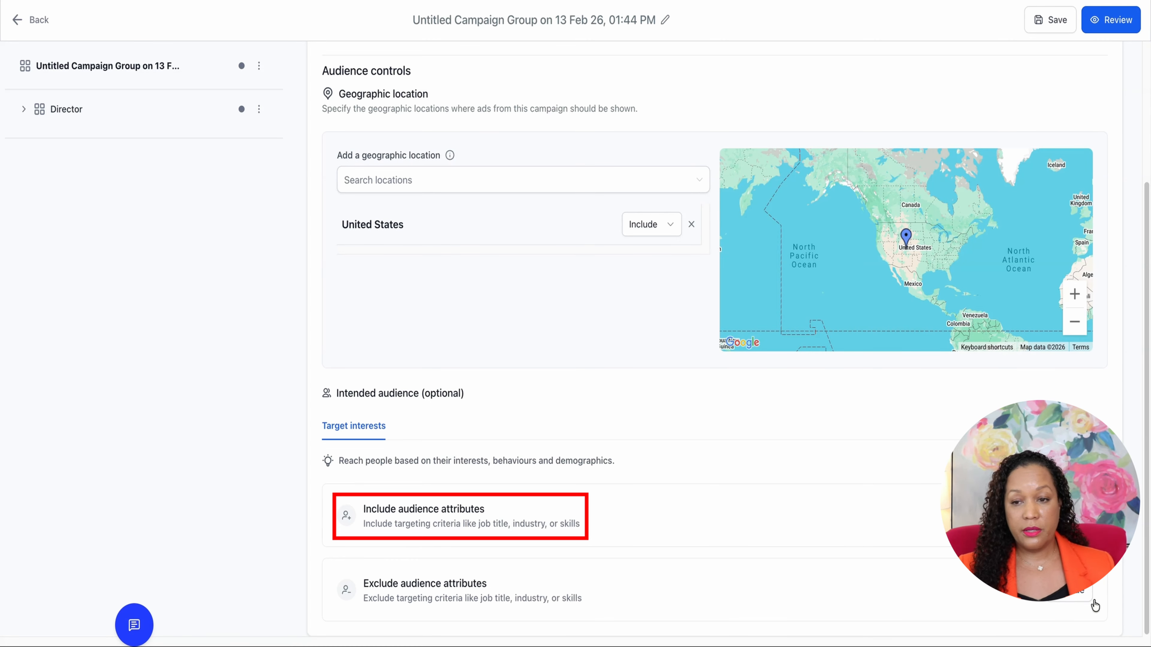
pyautogui.click(1068, 515)
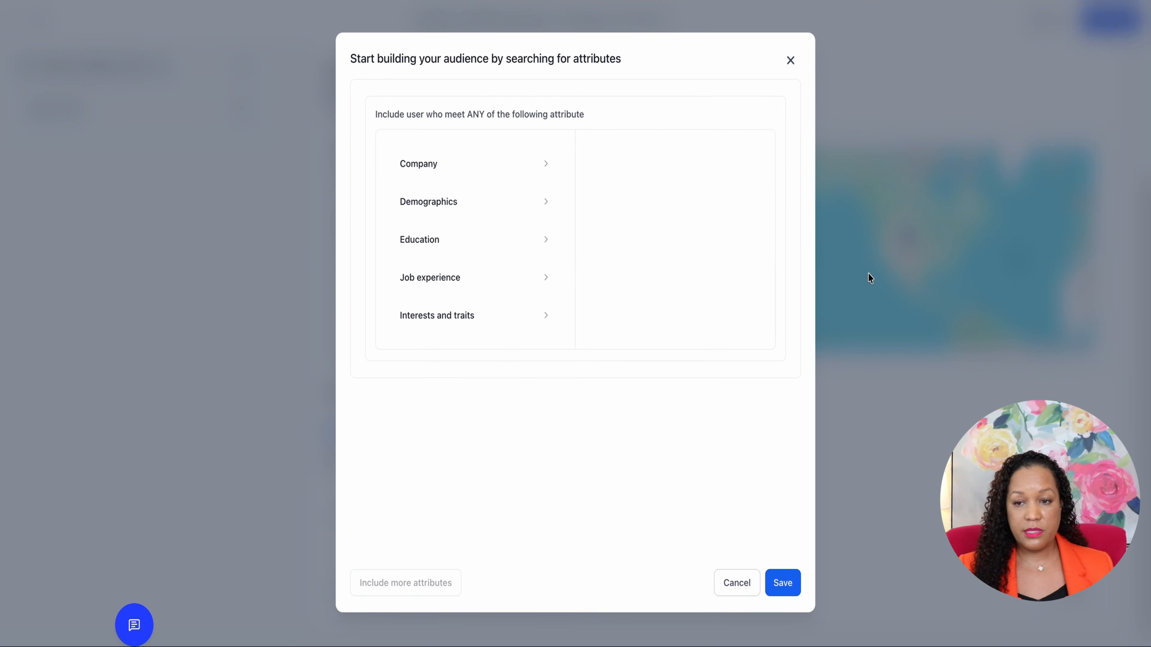
pyautogui.click(517, 174)
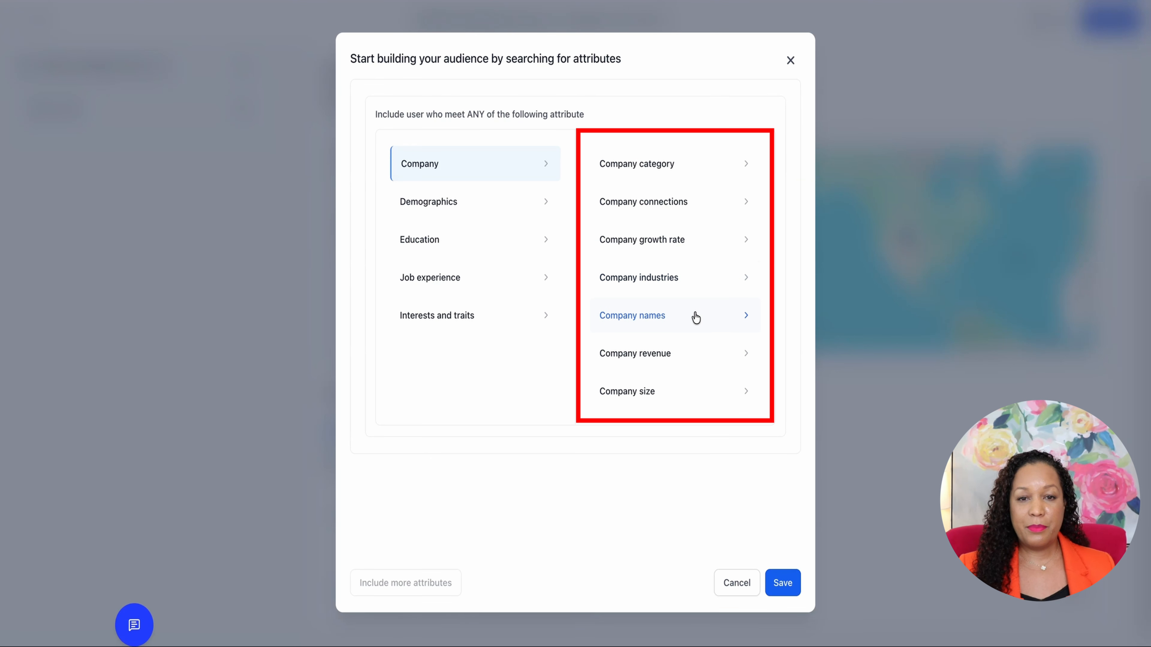
pyautogui.click(711, 273)
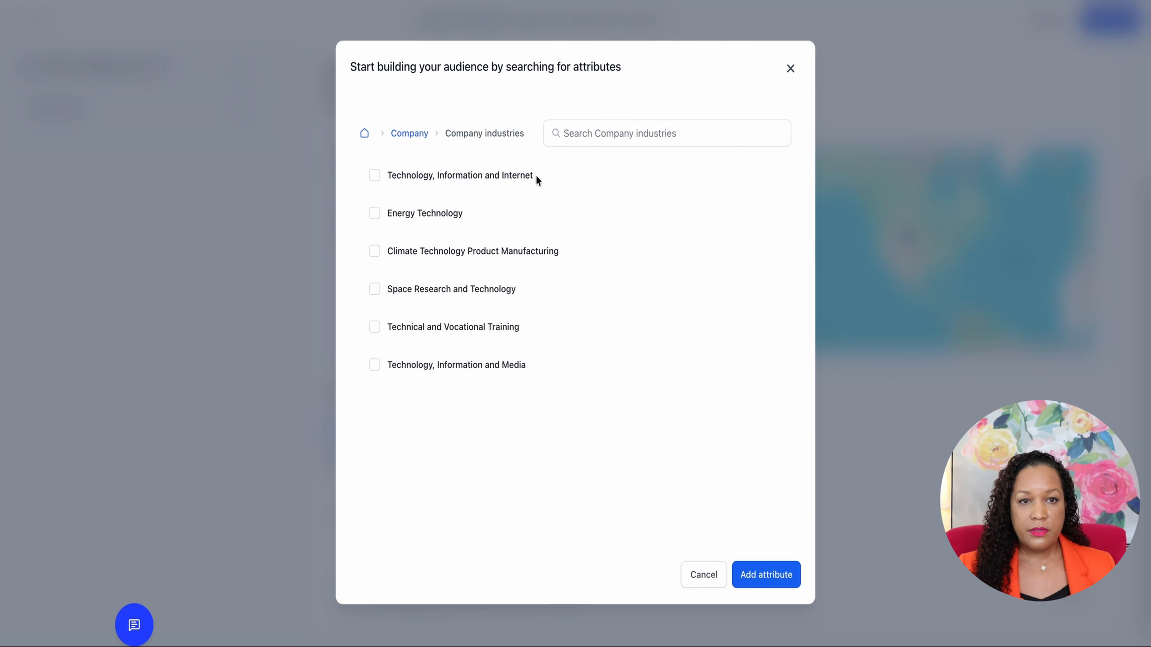
pyautogui.click(375, 176)
pyautogui.click(761, 577)
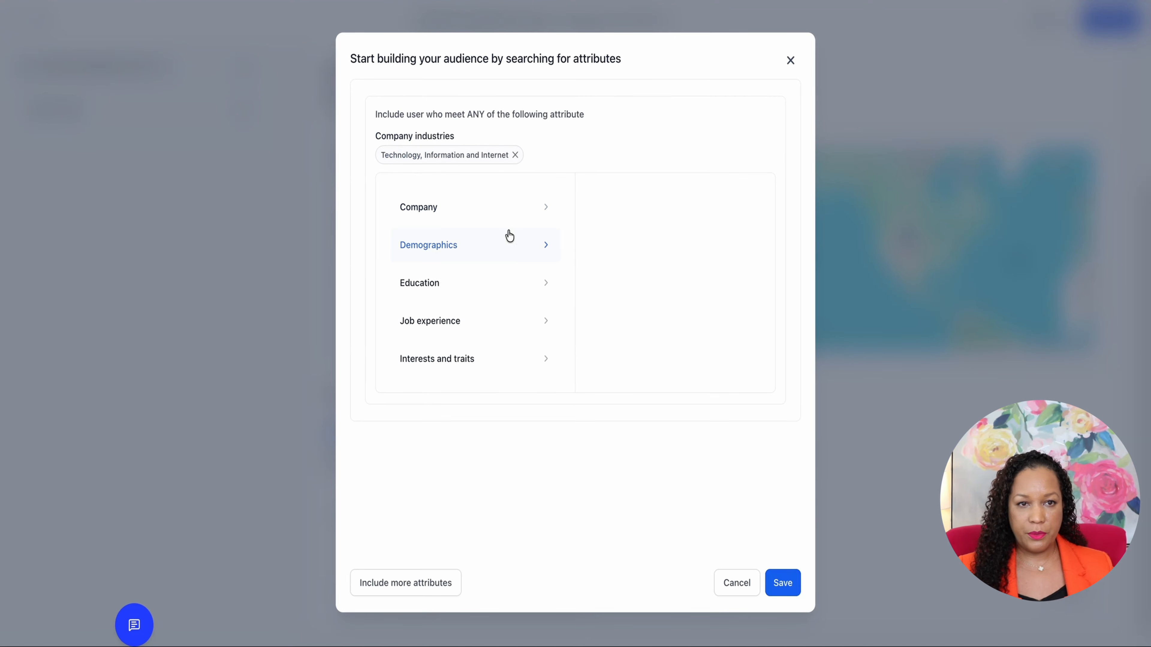
# Look through the Demographics and Education attribute categories, including the Fields of study options
pyautogui.click(523, 247)
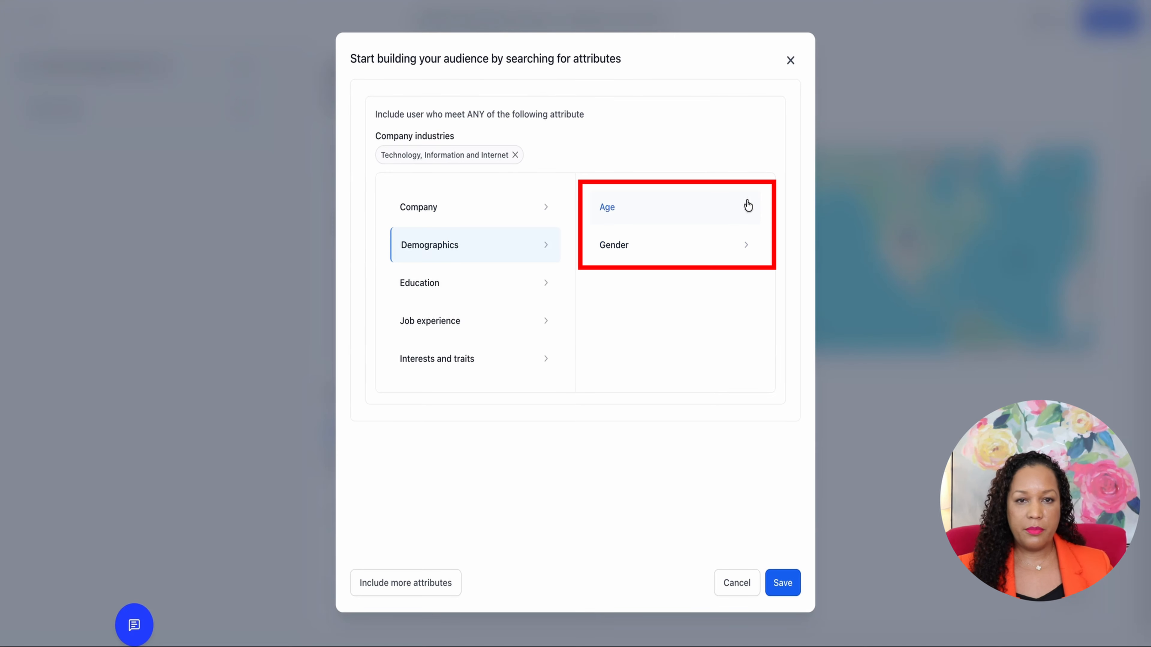
pyautogui.click(536, 282)
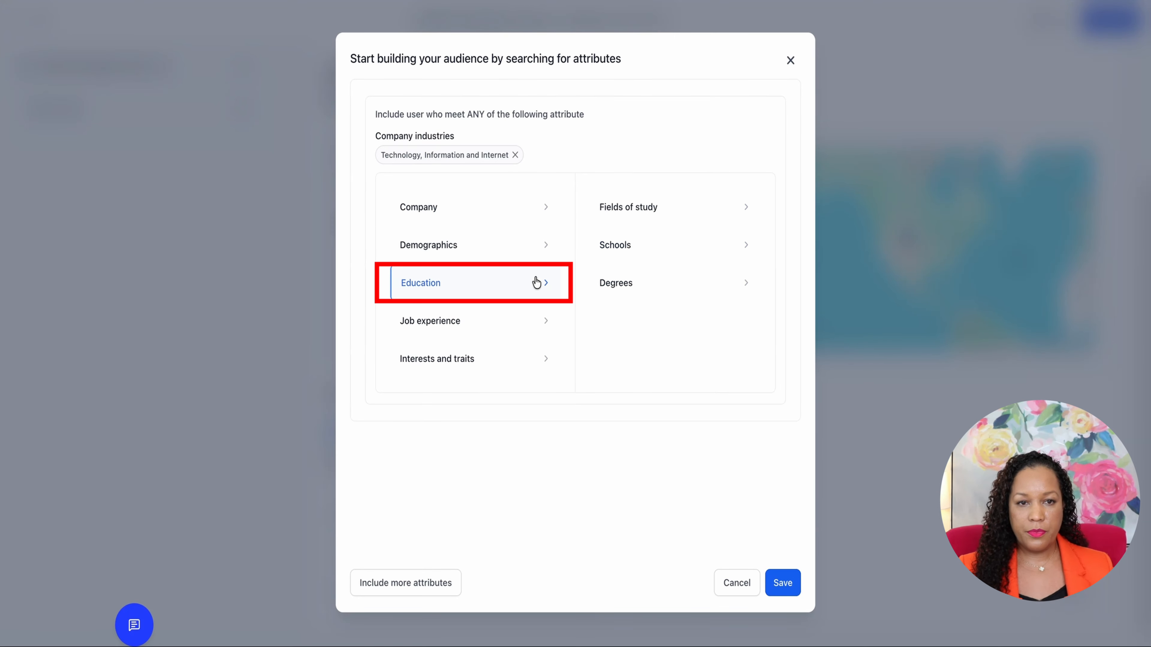
pyautogui.click(737, 212)
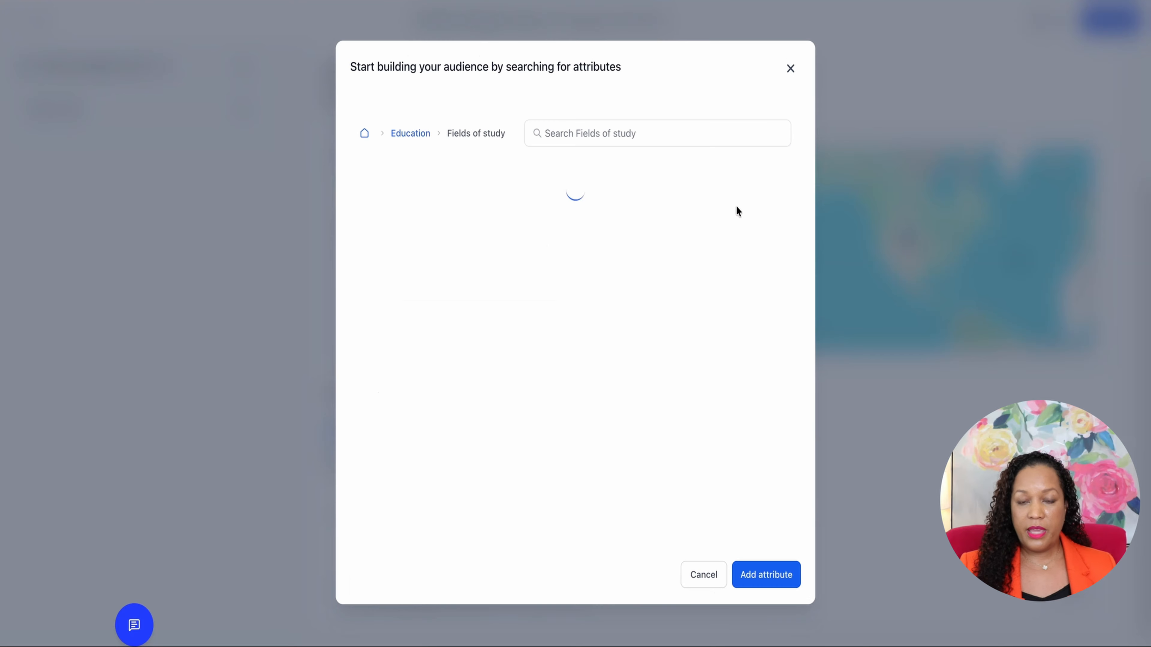
pyautogui.click(374, 175)
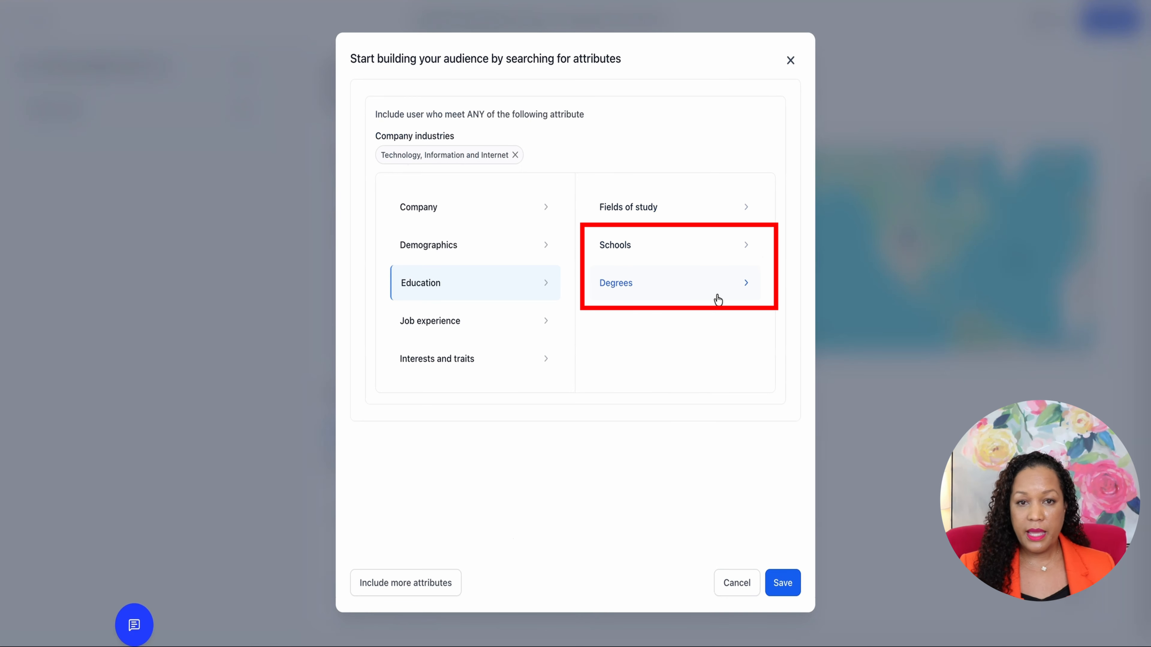
# Add the job titles Manager and Director from Job experience to the included audience attributes
pyautogui.click(538, 322)
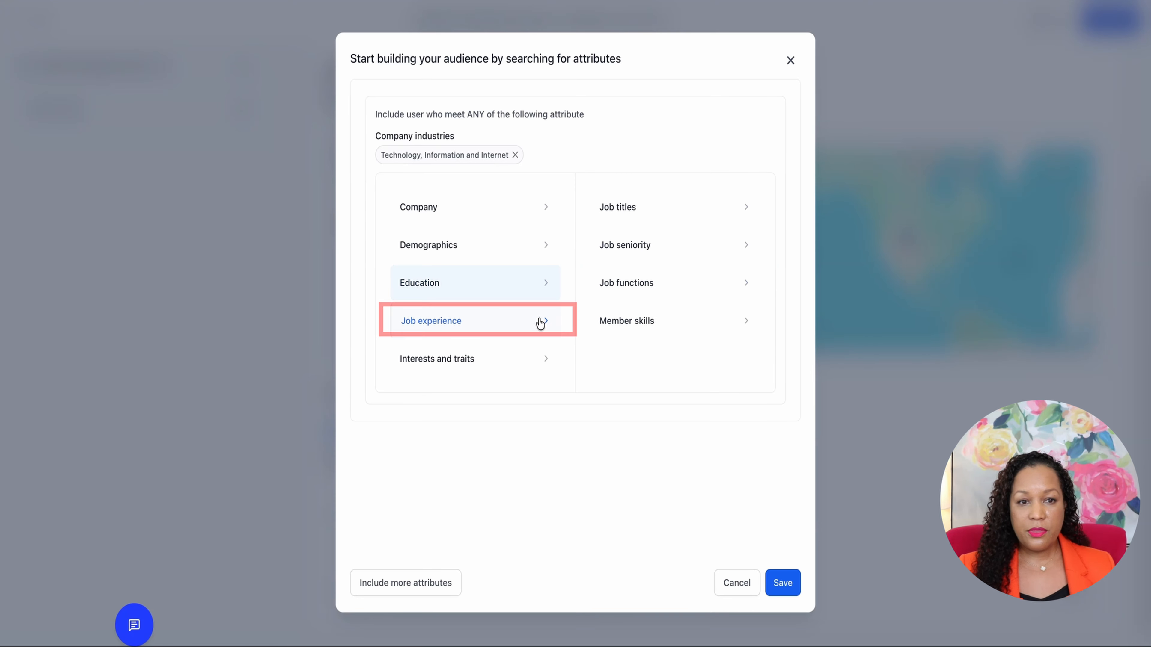
pyautogui.click(698, 212)
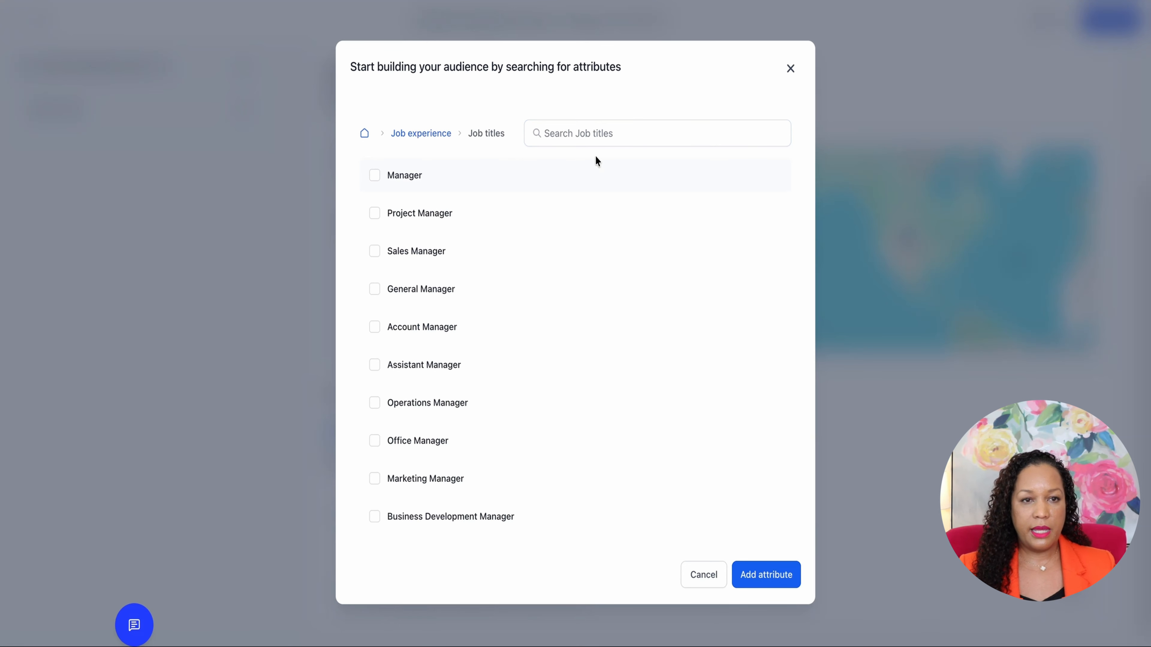
pyautogui.click(375, 176)
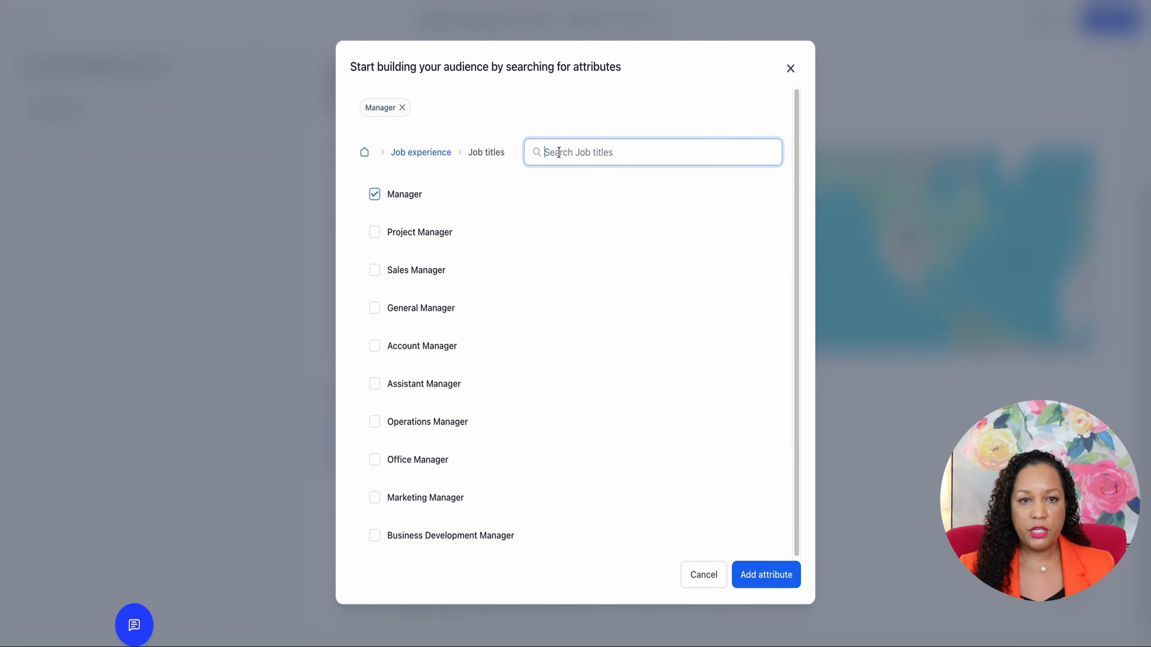
pyautogui.write('Direct')
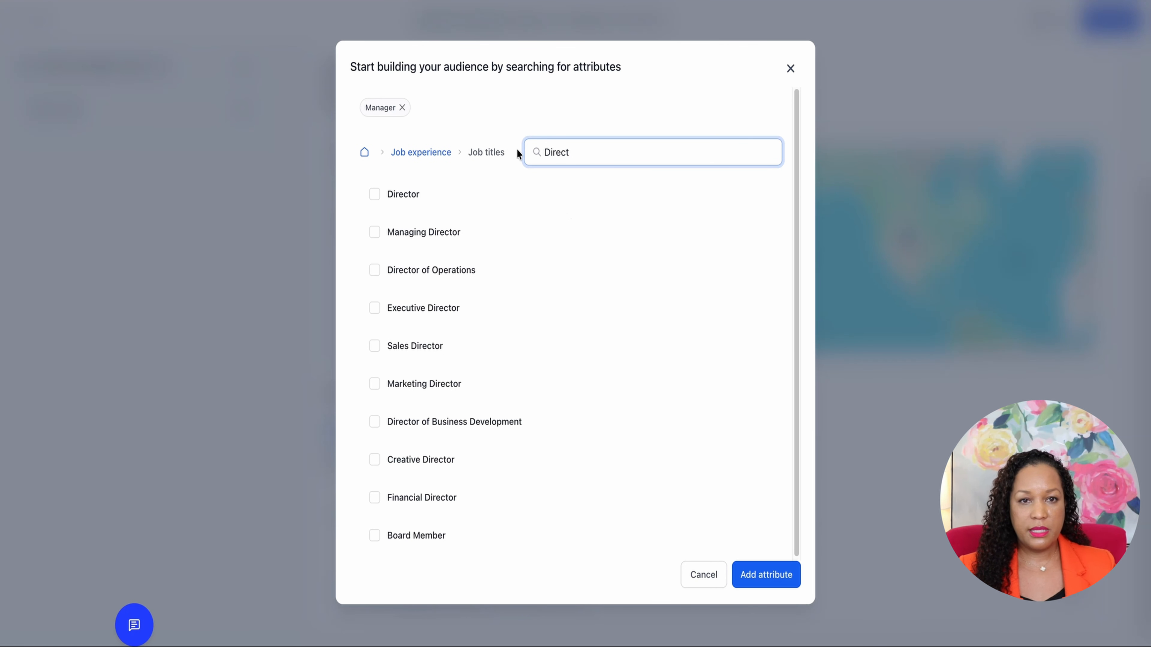
pyautogui.click(374, 194)
pyautogui.click(765, 574)
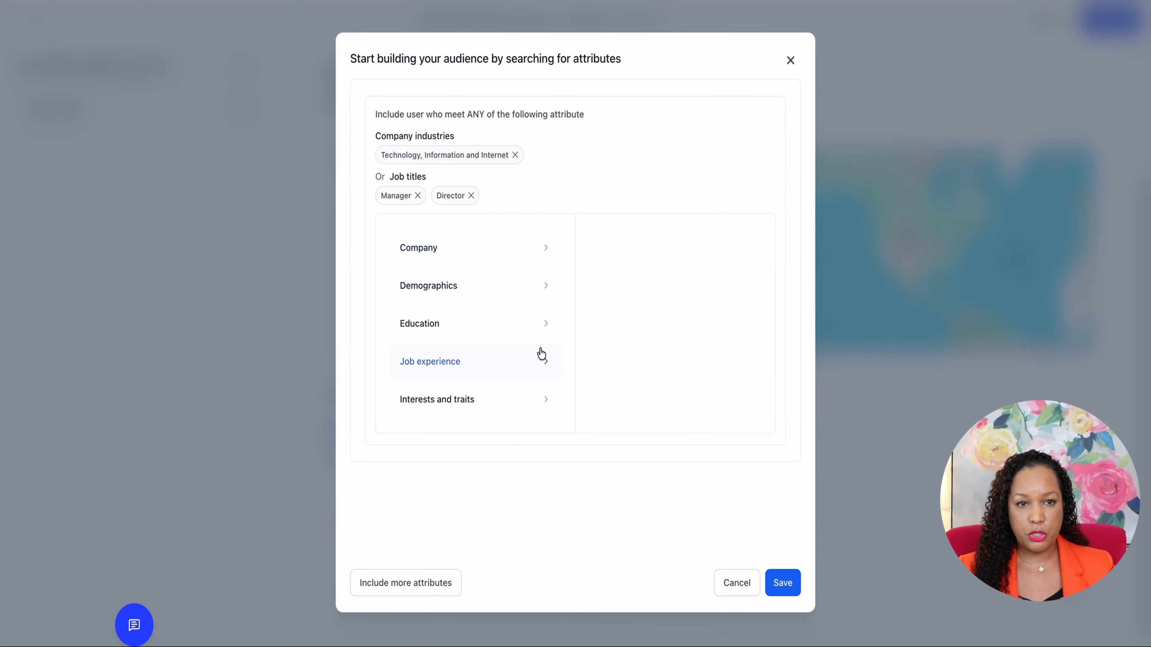
# Look through the Job experience and Interests and traits categories, including the Member groups list, without adding anything
pyautogui.click(512, 370)
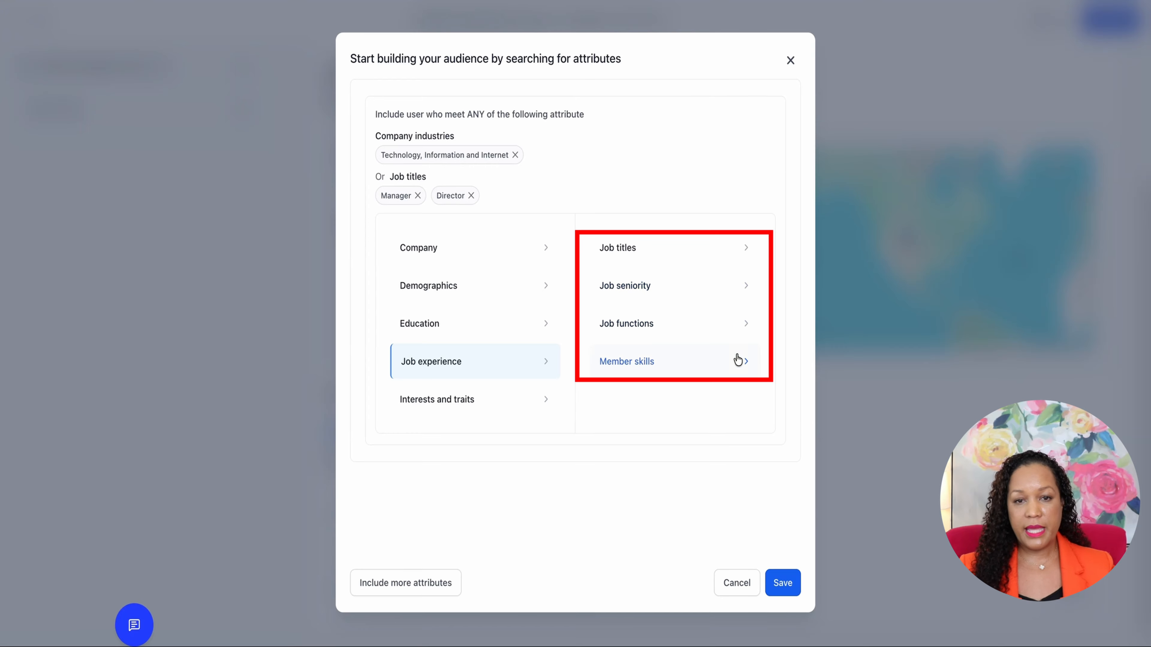
pyautogui.click(515, 400)
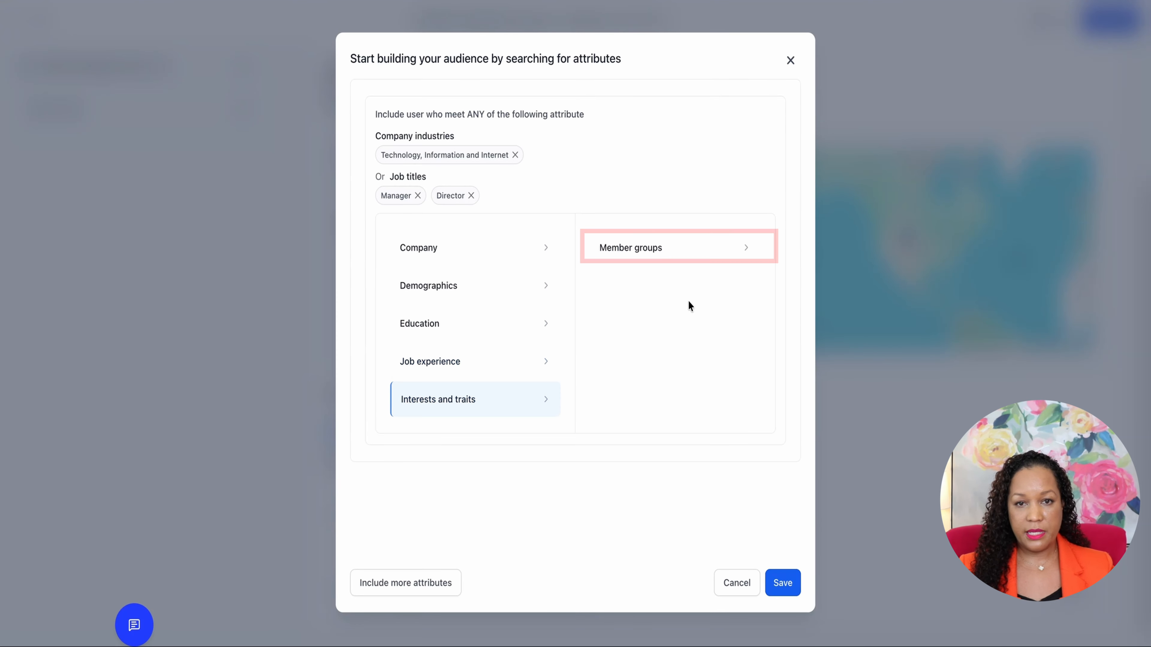
pyautogui.click(742, 245)
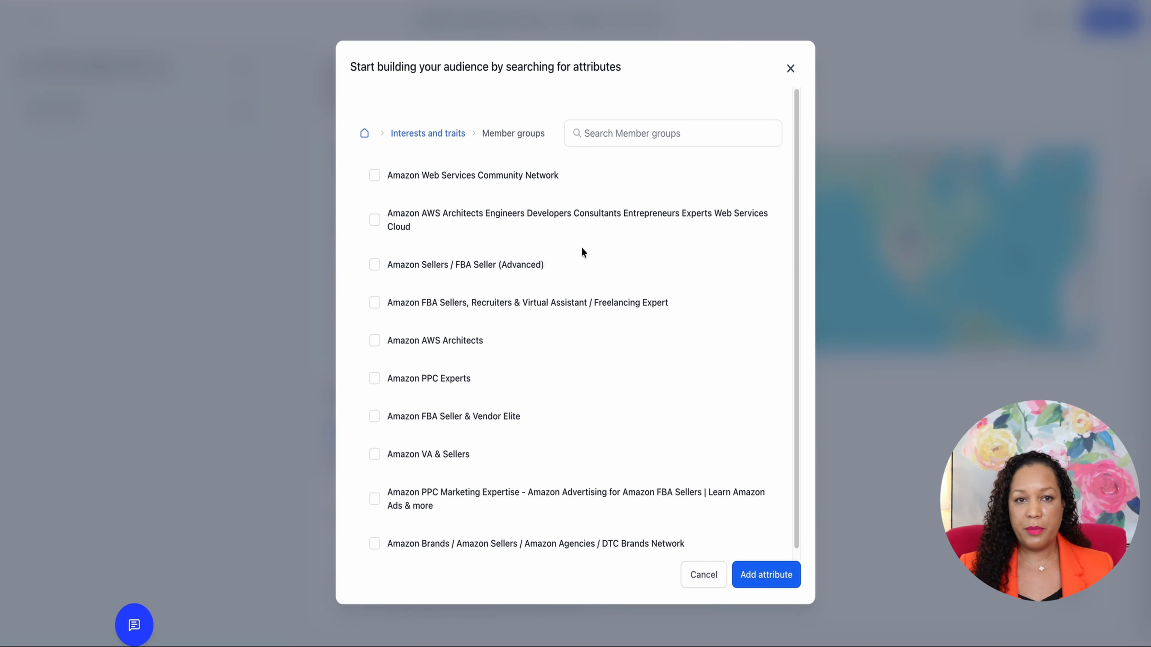
pyautogui.scroll(-1, 582, 378)
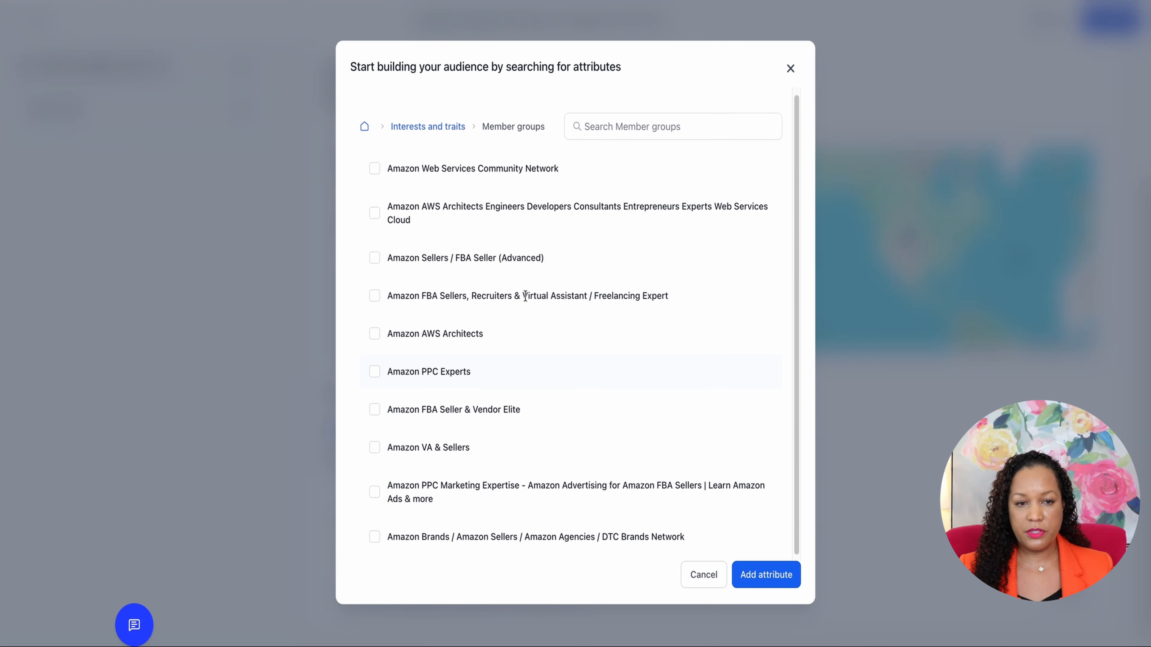
pyautogui.click(702, 575)
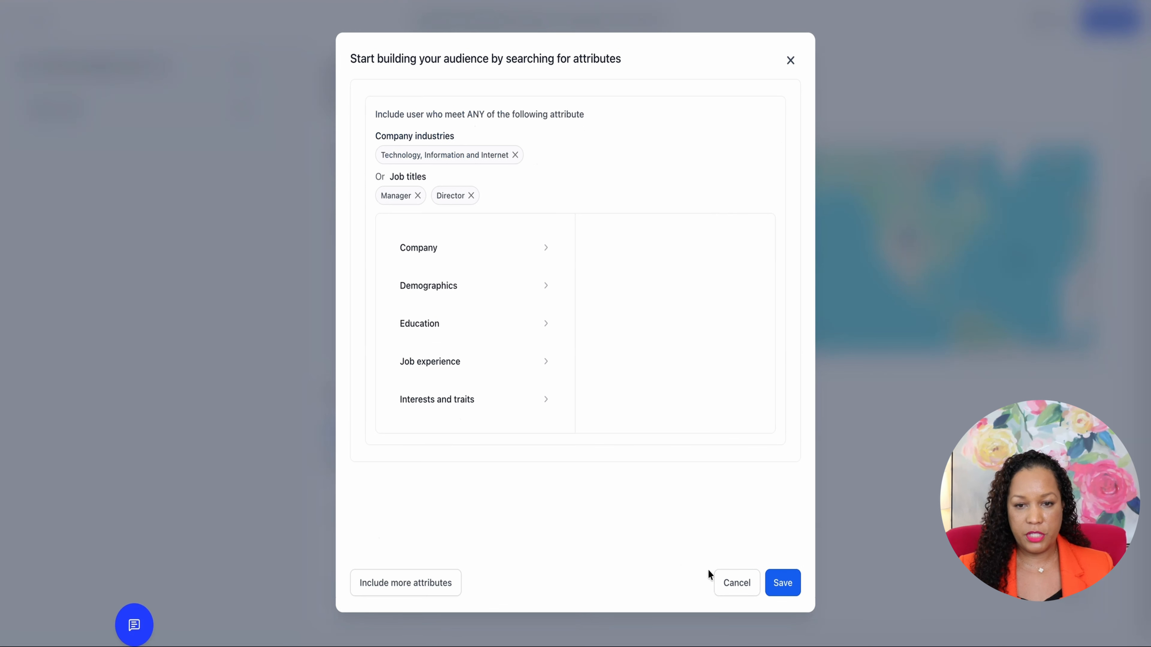
# Add an additional AND attribute group with the job title Sales Manager and save the included audience attributes
pyautogui.click(416, 590)
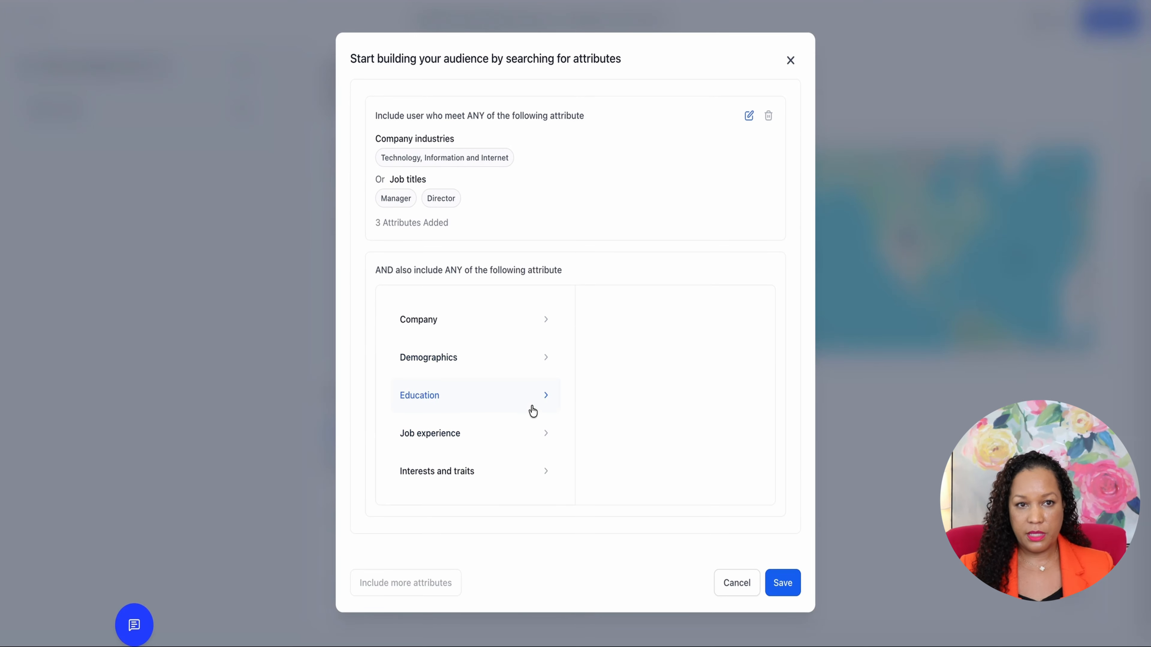
pyautogui.click(537, 441)
pyautogui.click(737, 321)
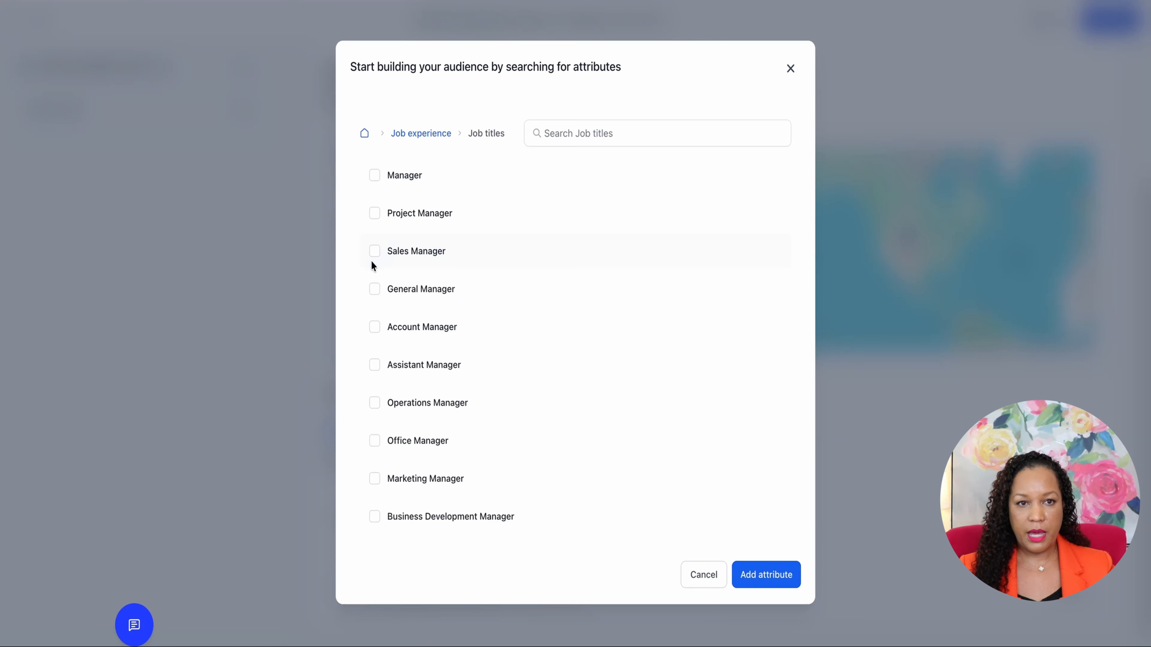
pyautogui.click(371, 258)
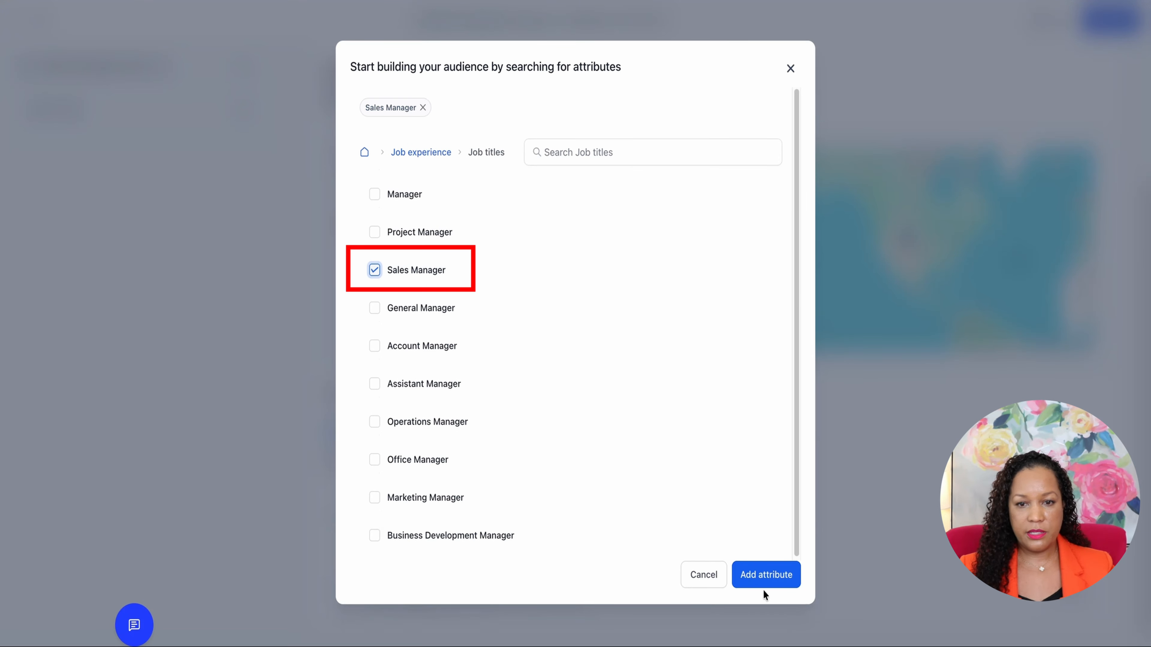
pyautogui.click(764, 579)
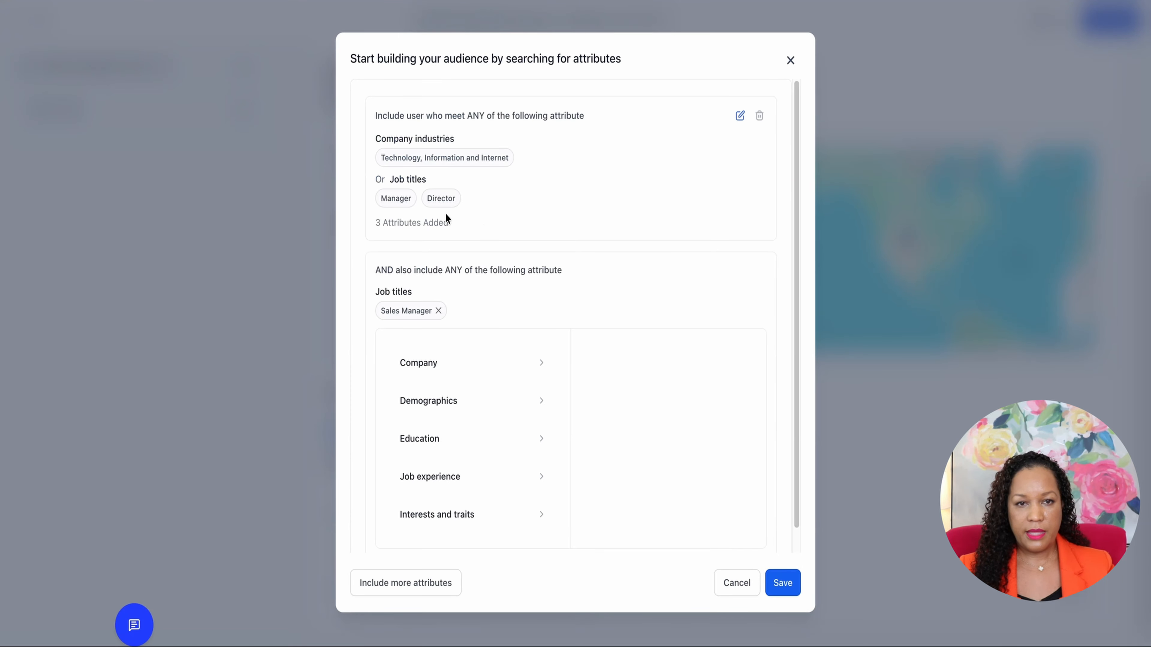
pyautogui.scroll(-1, 526, 396)
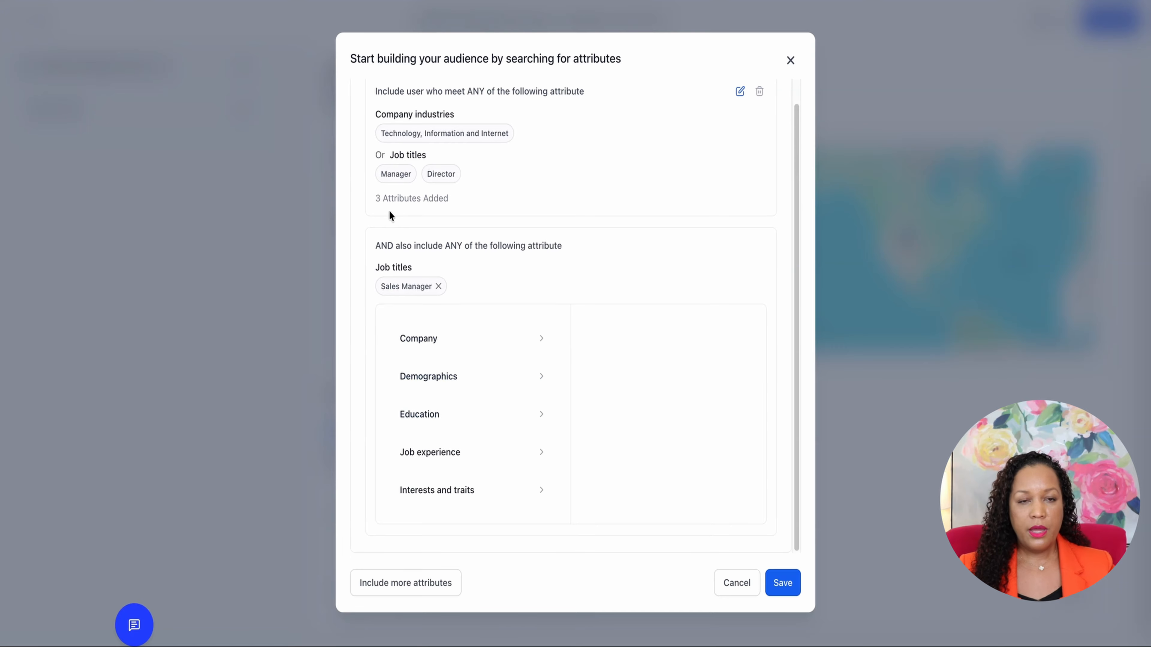
pyautogui.scroll(1, 459, 257)
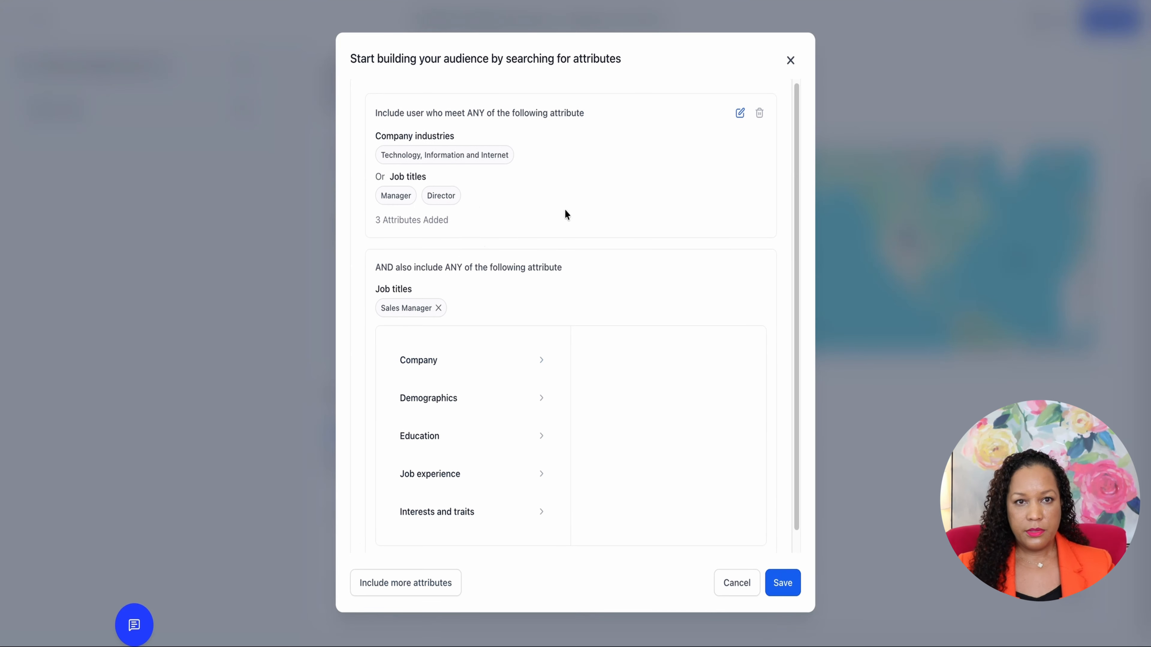
pyautogui.click(784, 584)
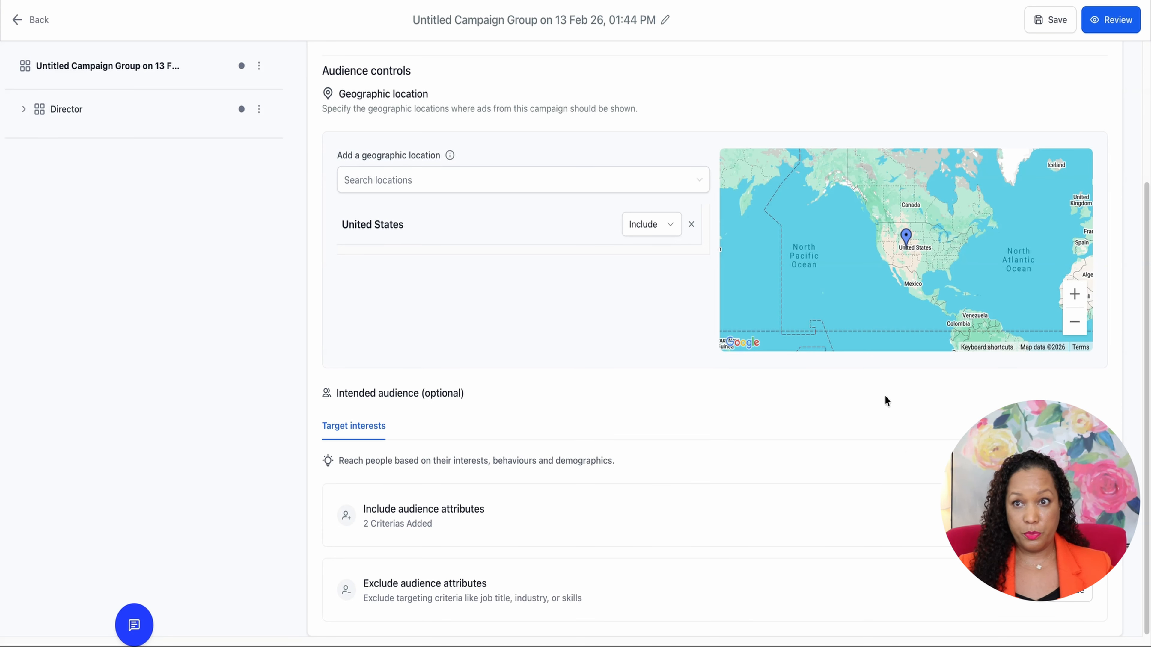
# Open the ad under the Director campaign and rename it "Manager and Directors"
pyautogui.click(168, 109)
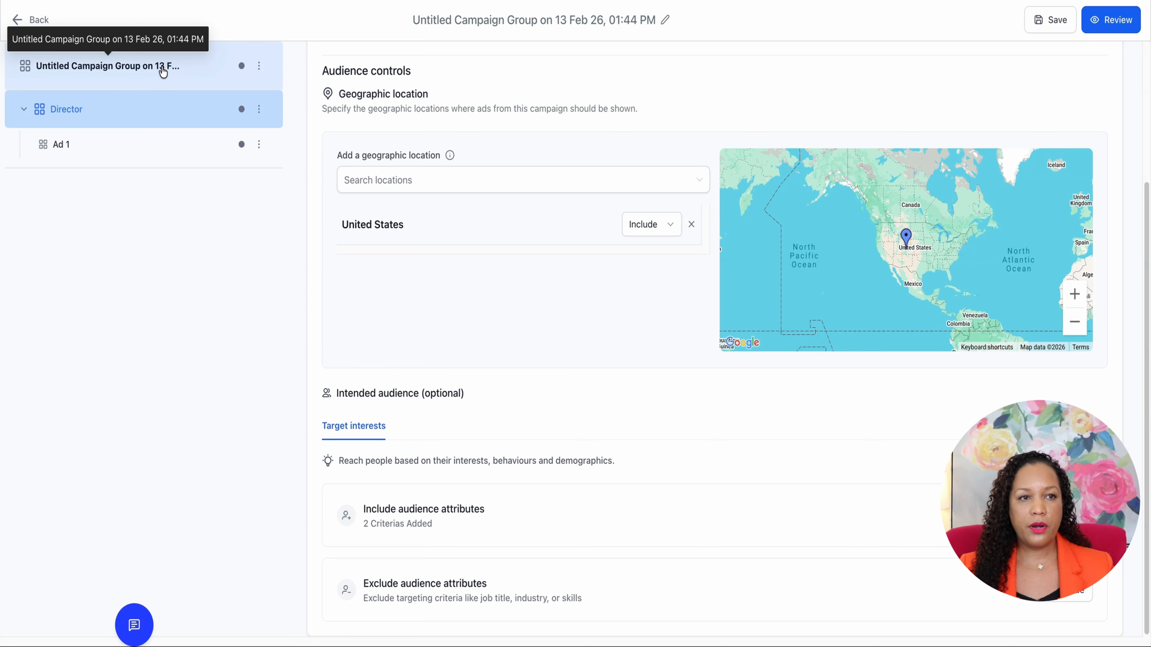
pyautogui.click(120, 153)
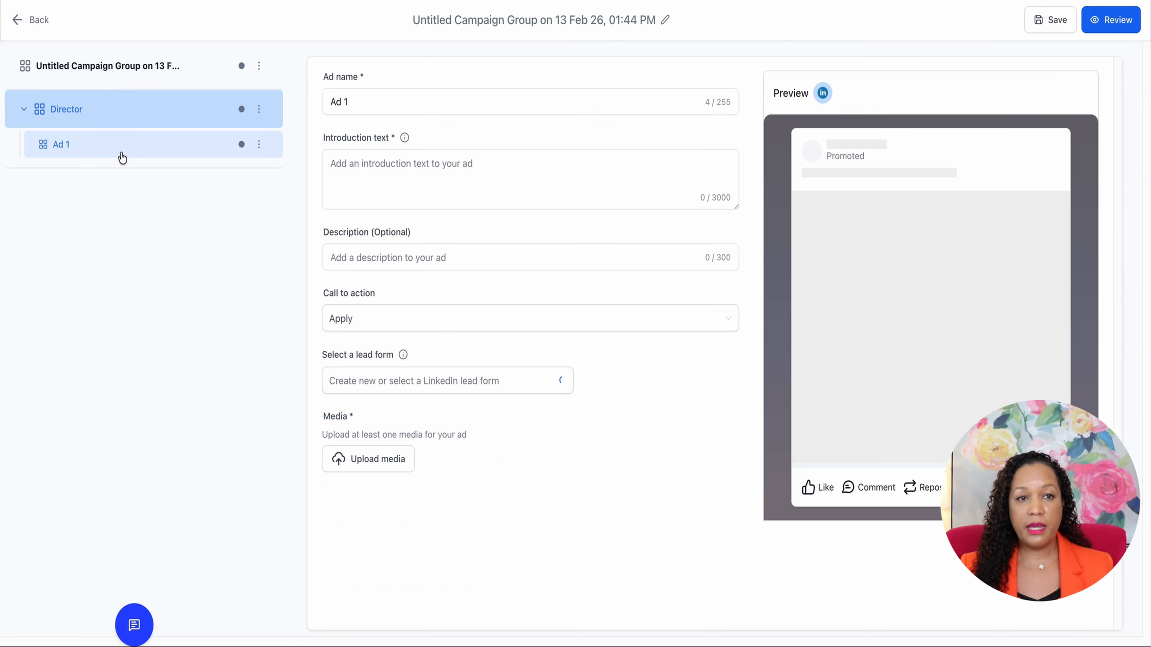
pyautogui.moveTo(372, 103); pyautogui.dragTo(297, 109)
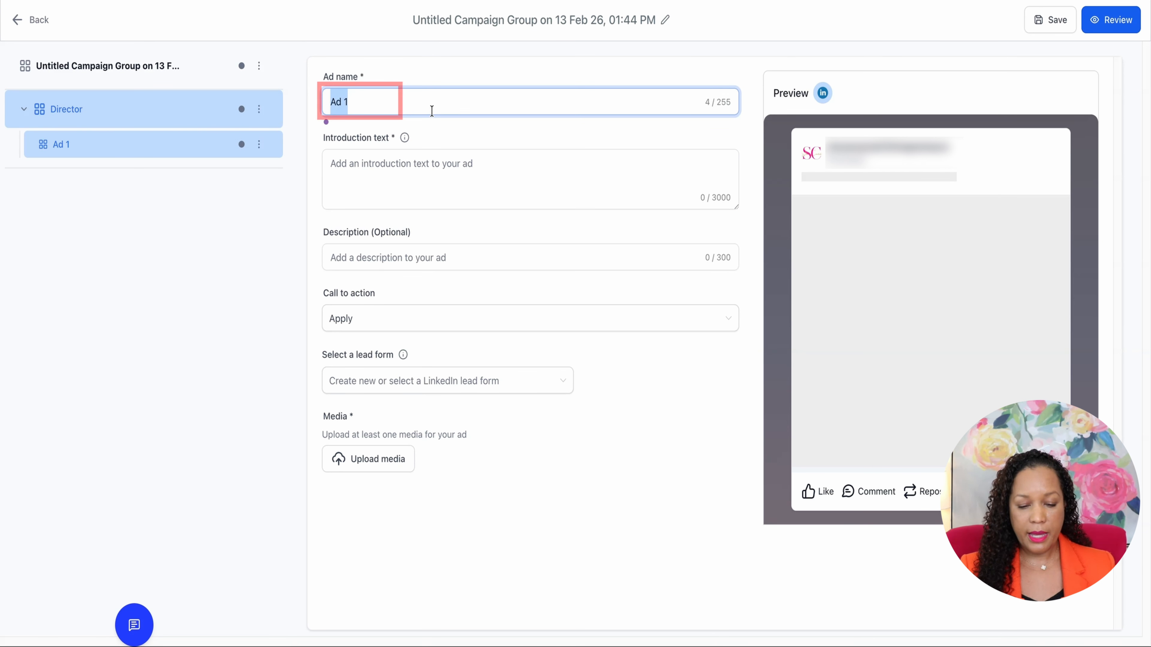
pyautogui.write('Manager and Directors')
# Set the ad's introduction text to "Managers who xyz"
pyautogui.moveTo(404, 137)
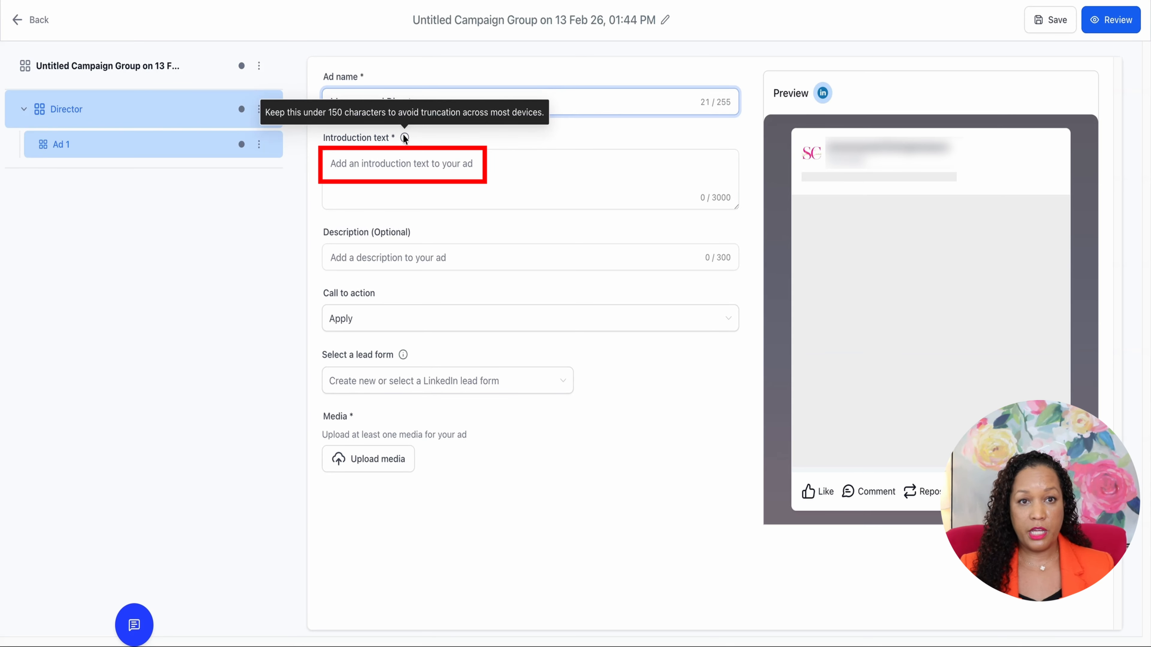
pyautogui.click(388, 164)
pyautogui.write('Managers who xyz')
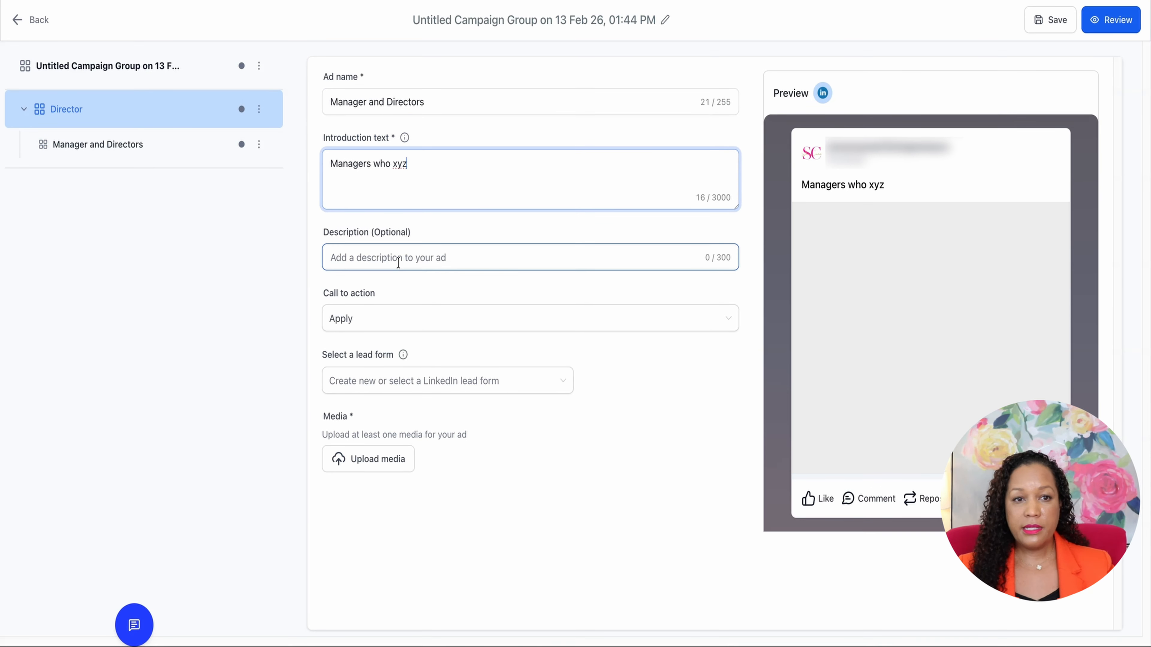
# Set the ad's call to action to Learn more, leaving the optional description empty
pyautogui.click(399, 263)
pyautogui.click(394, 323)
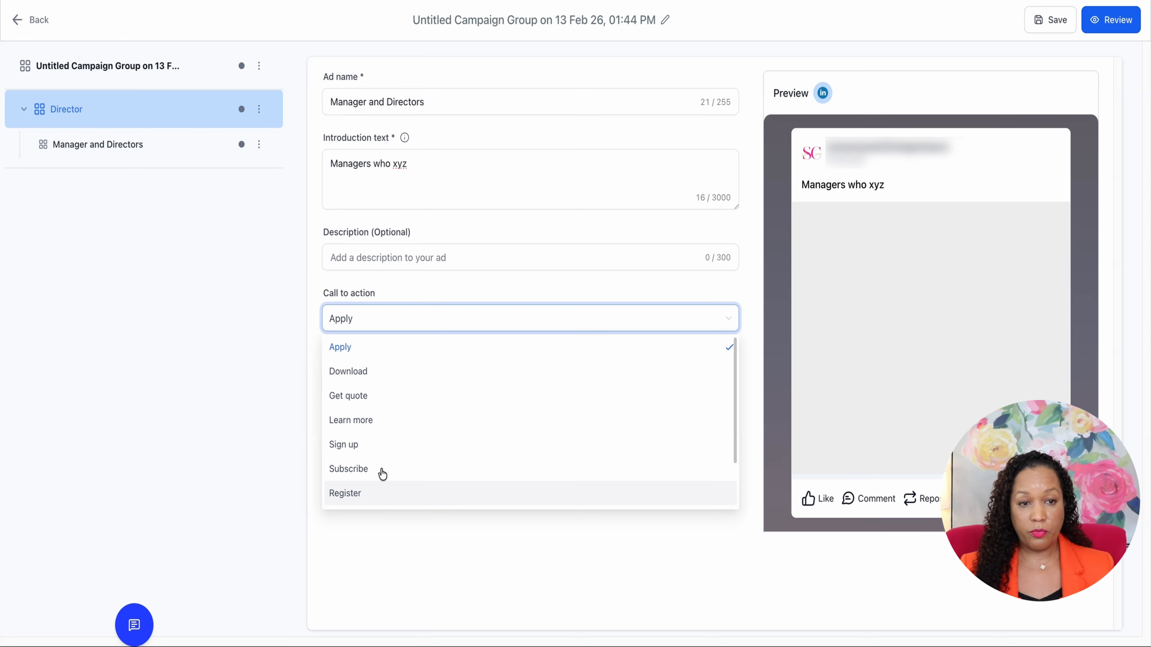
pyautogui.click(385, 423)
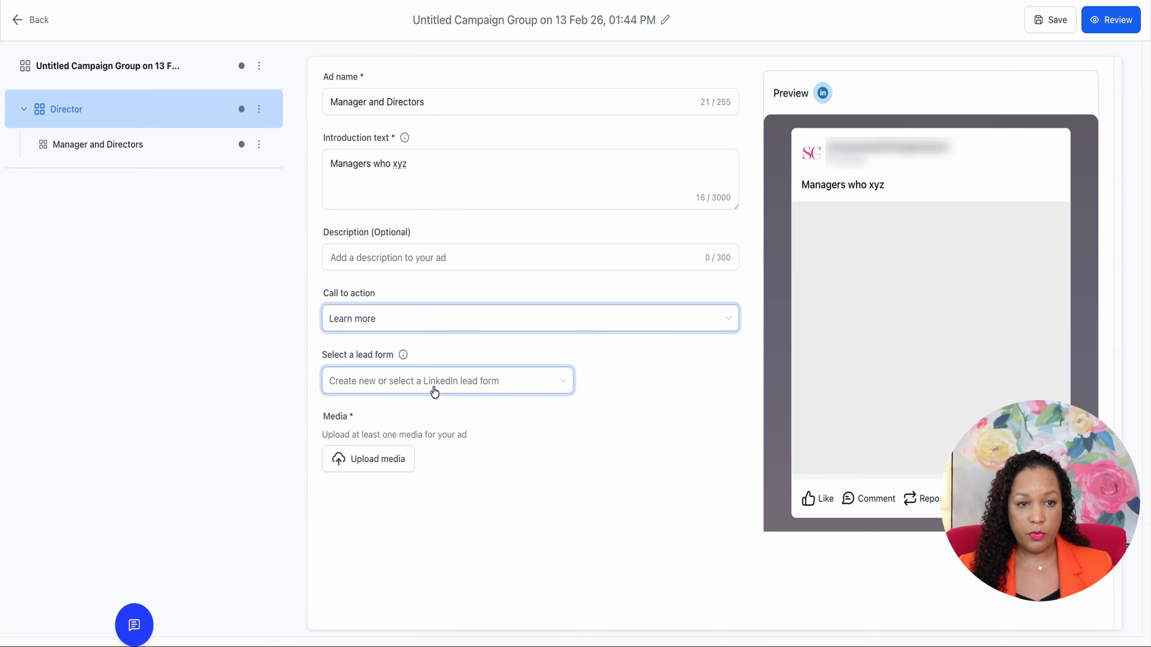
pyautogui.click(403, 356)
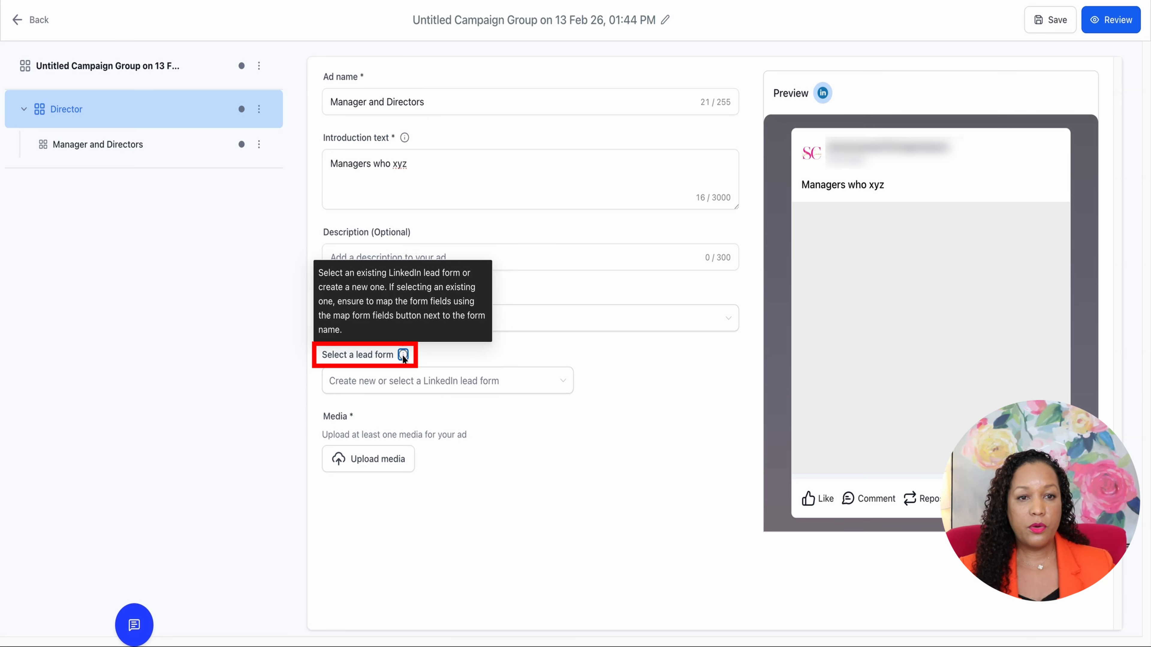
# Add the nine-person grid image x9uVFQ19VDWiUCFWcBnT7.png from media storage to the ad
pyautogui.click(359, 460)
pyautogui.click(389, 419)
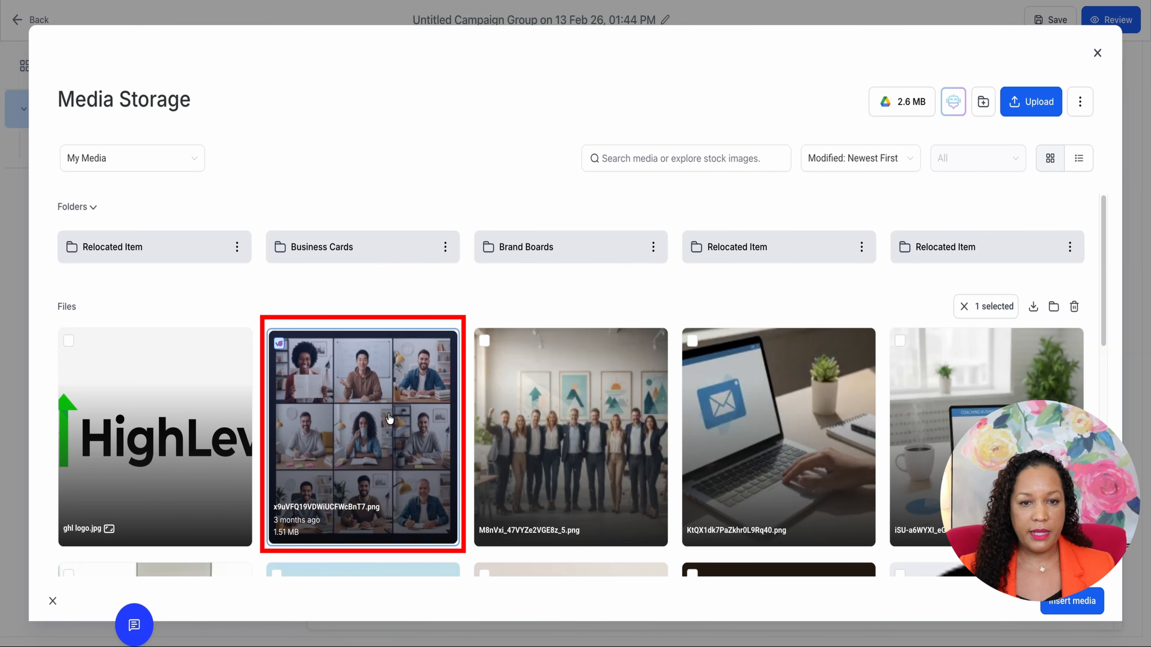
pyautogui.click(1071, 609)
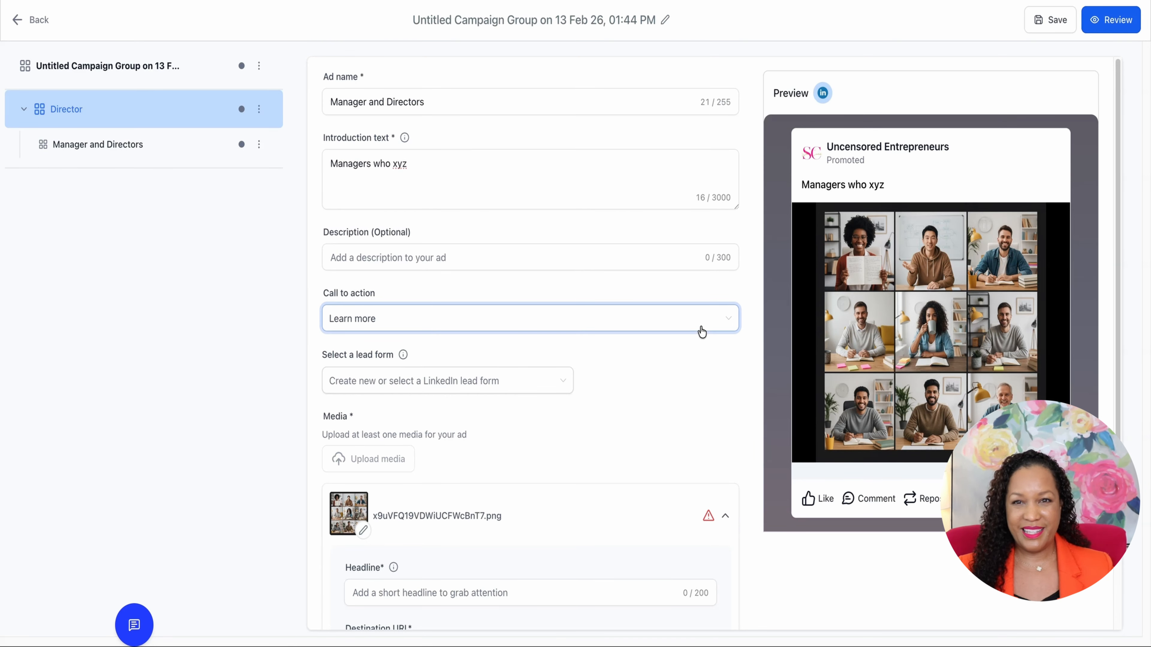
pyautogui.scroll(-3, 702, 363)
pyautogui.scroll(3, 872, 249)
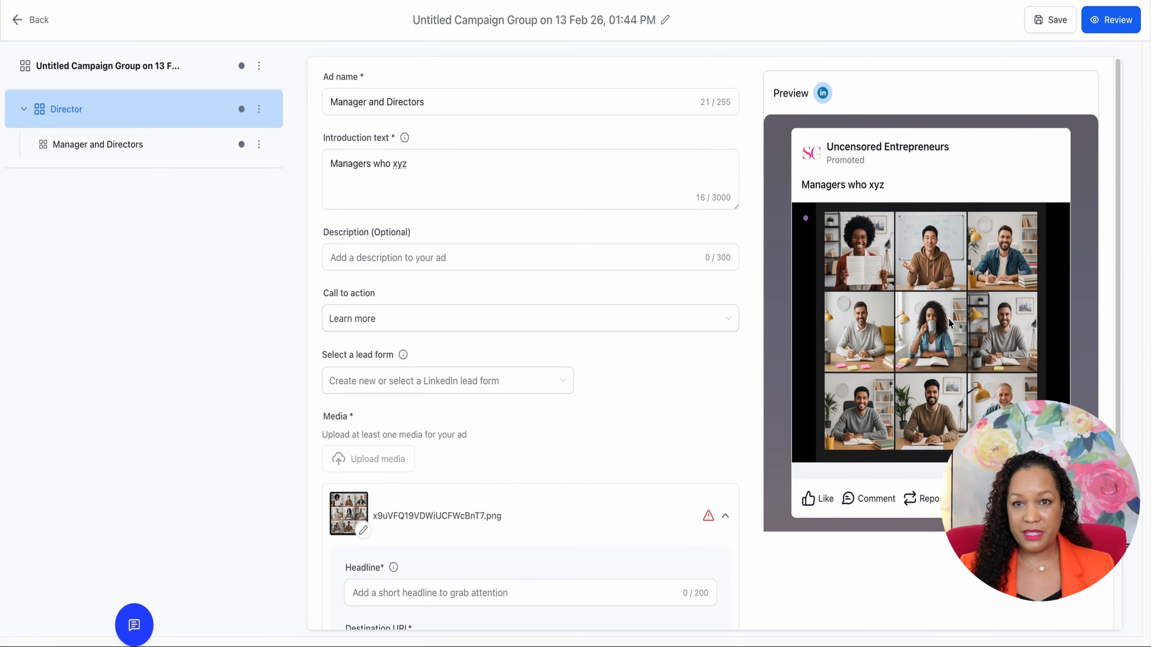
# Give the ad image the headline "Looking for Managers" and the destination URL highlevel.com
pyautogui.scroll(-2, 935, 343)
pyautogui.click(443, 505)
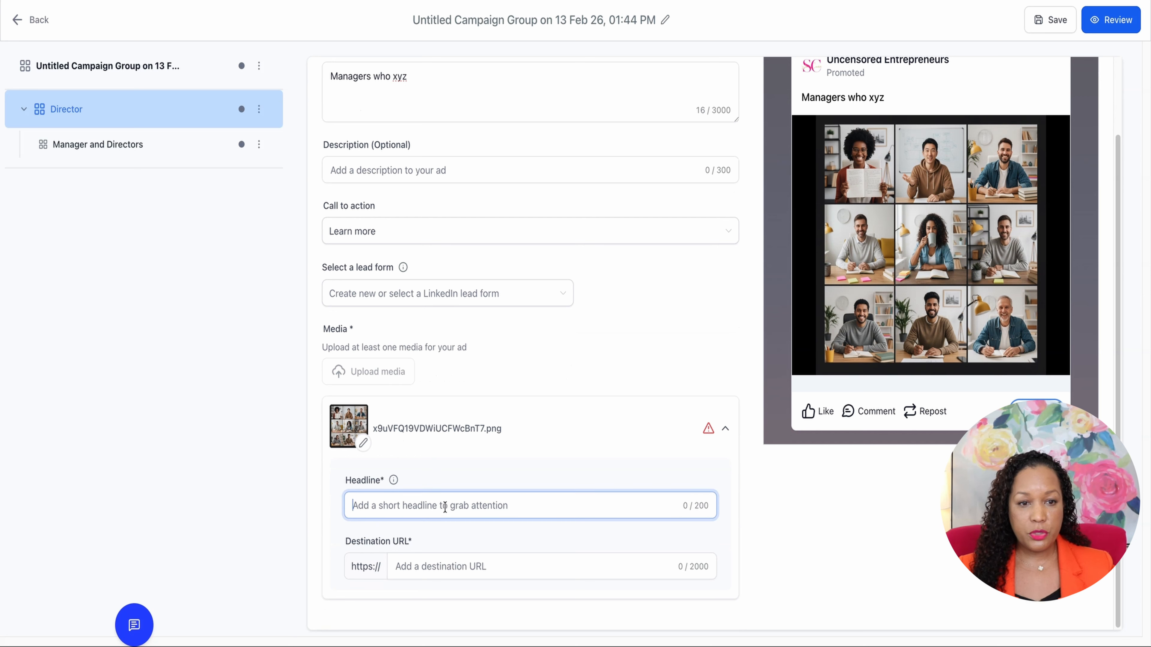
pyautogui.write('Looking for Managers')
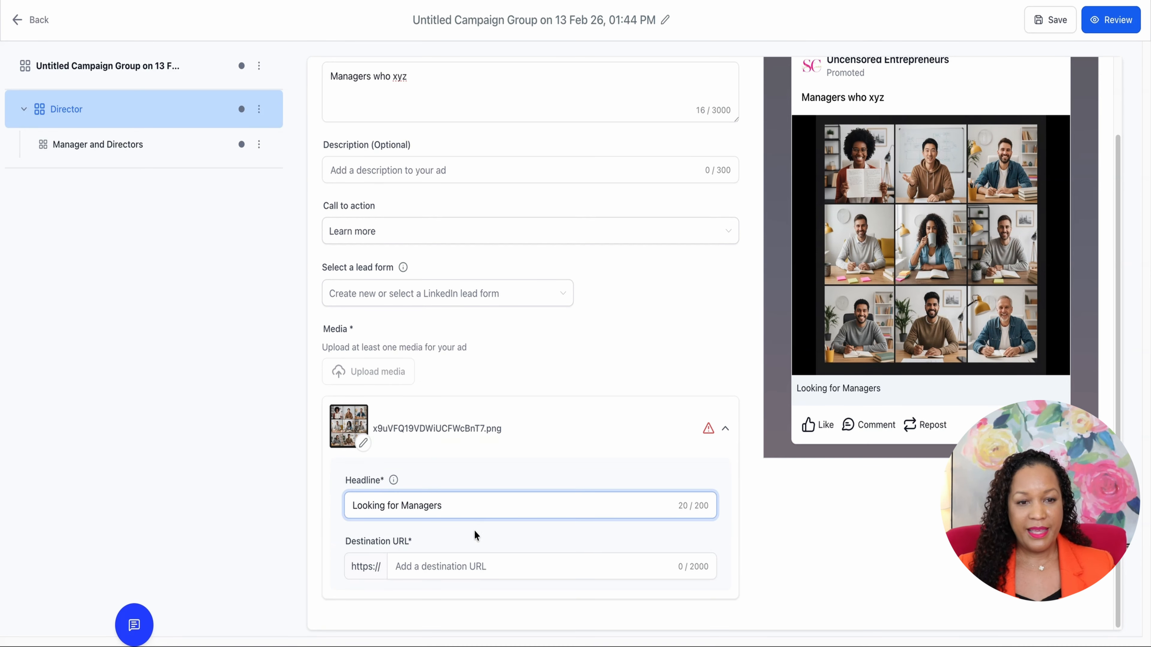
pyautogui.click(462, 562)
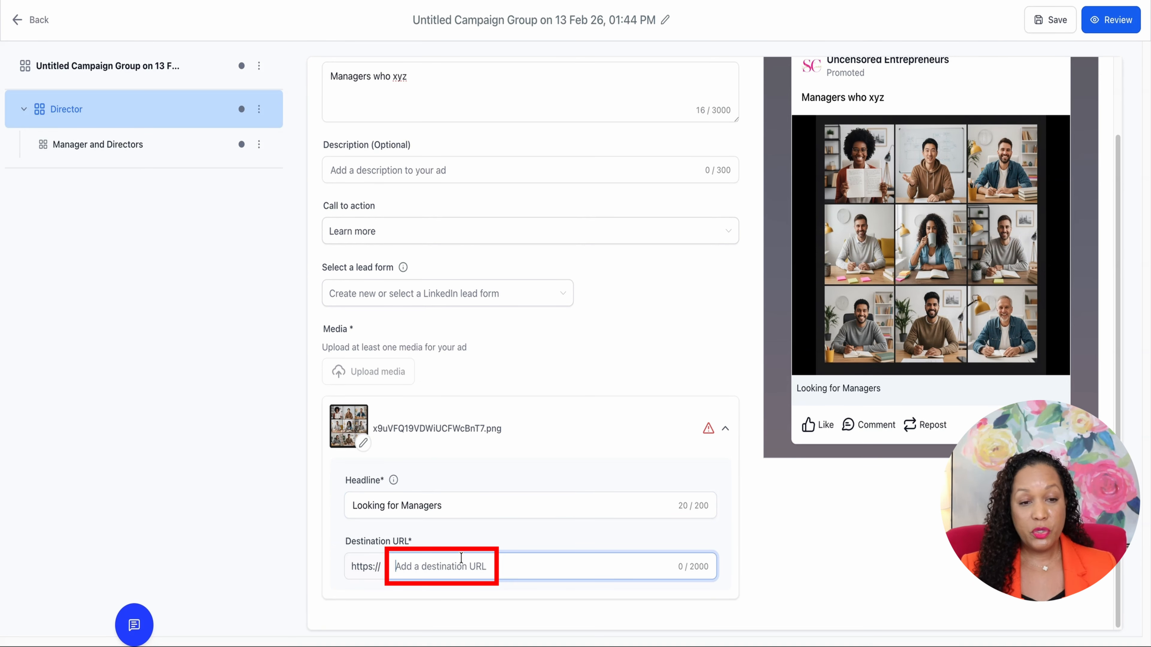
pyautogui.write('gh')
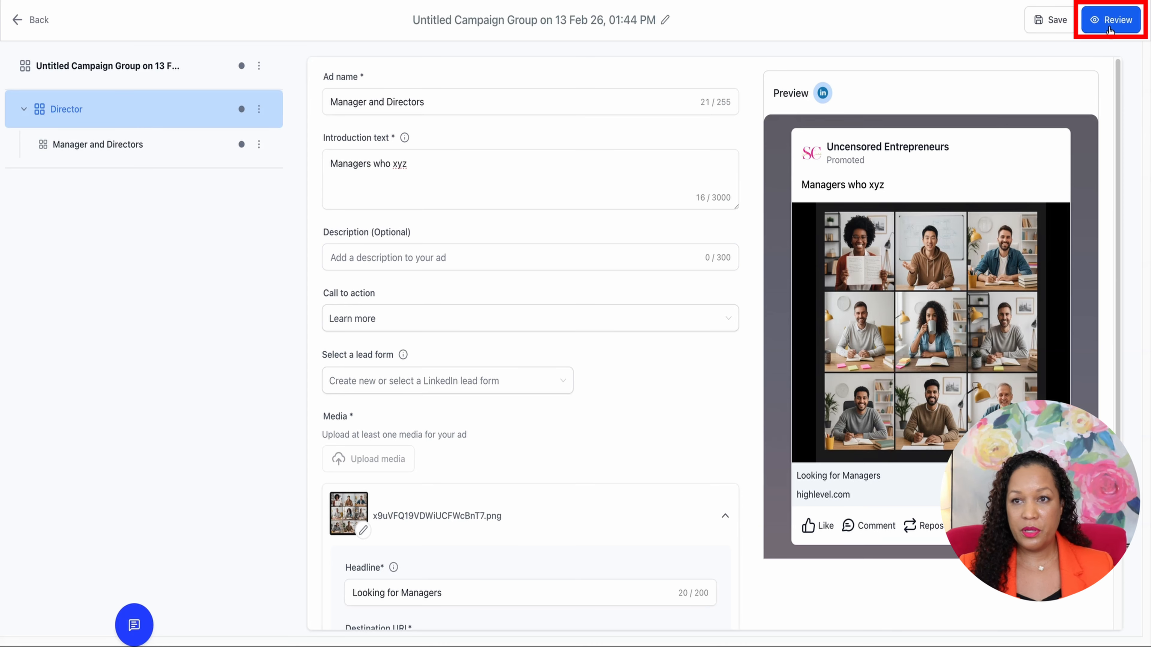
# Open the campaign for review, check the ad content, and view the publishing options
pyautogui.click(1111, 19)
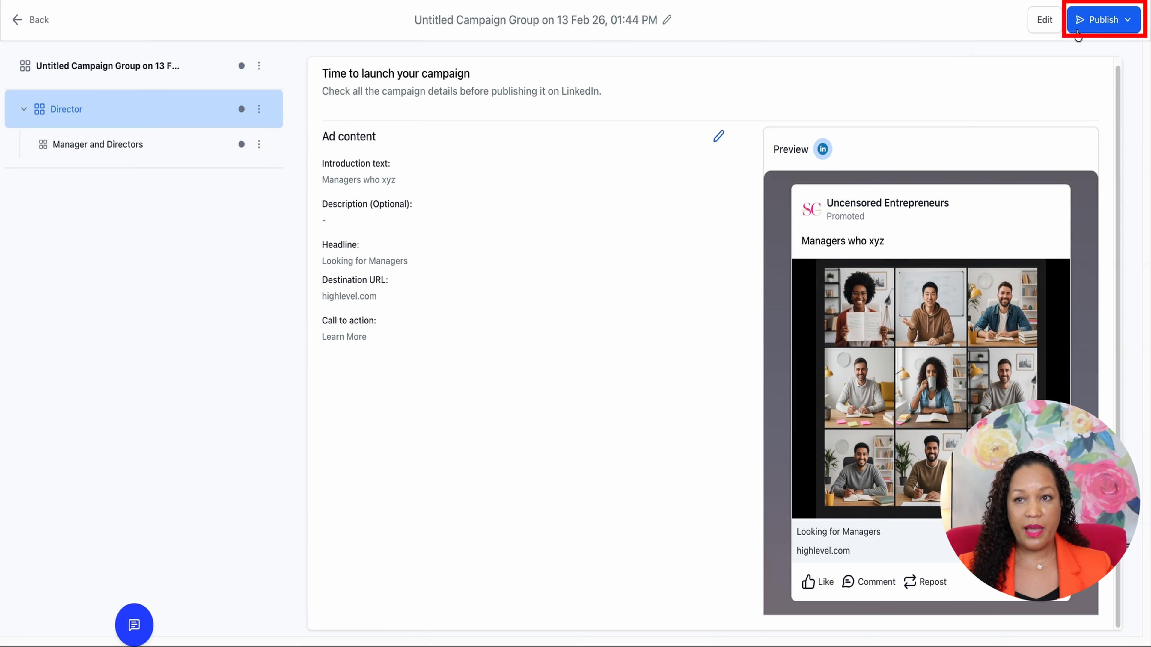
pyautogui.click(1085, 23)
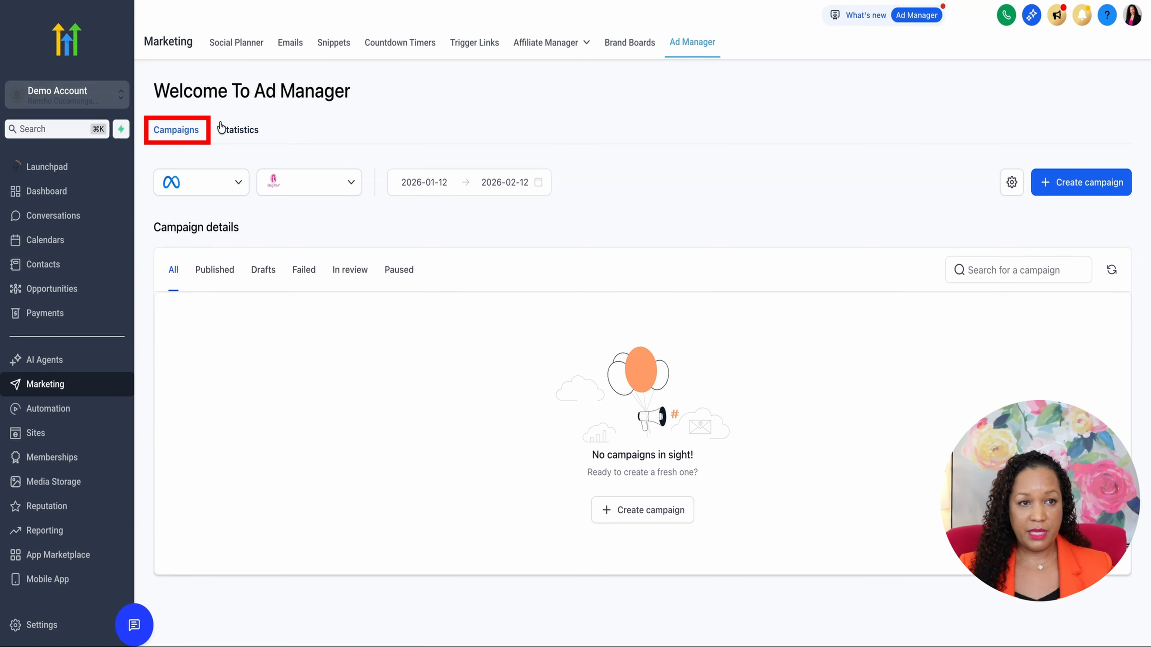
# Open the Ad Manager statistics and switch the reported platform from Meta to LinkedIn
pyautogui.click(248, 135)
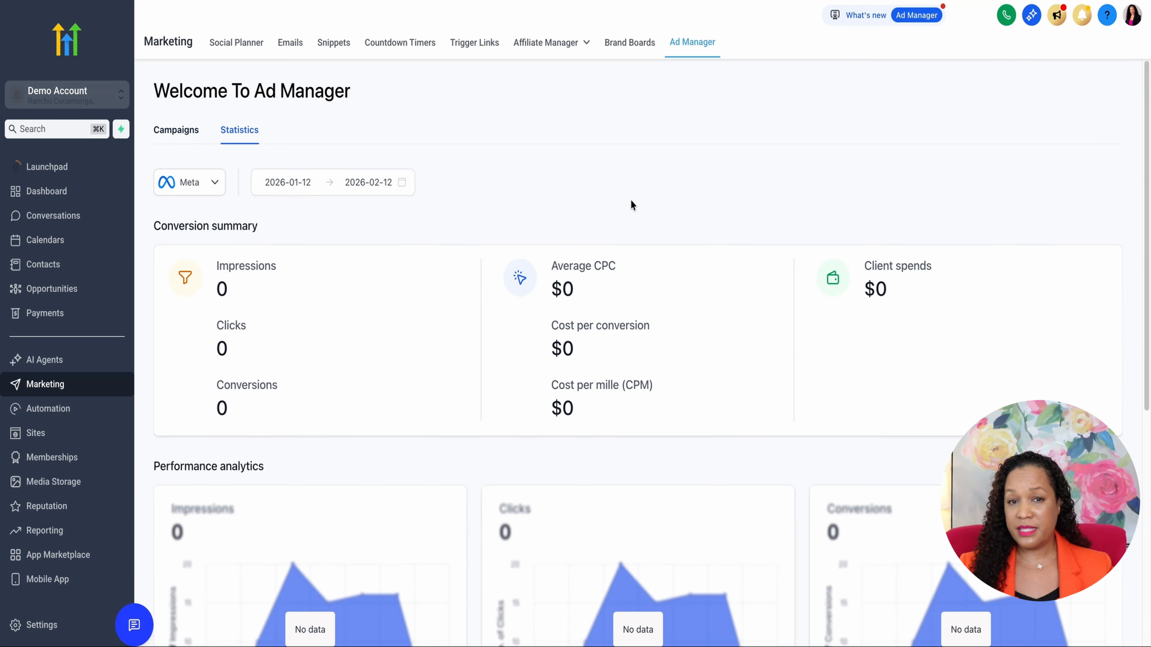
pyautogui.scroll(-2, 629, 199)
pyautogui.scroll(2, 627, 199)
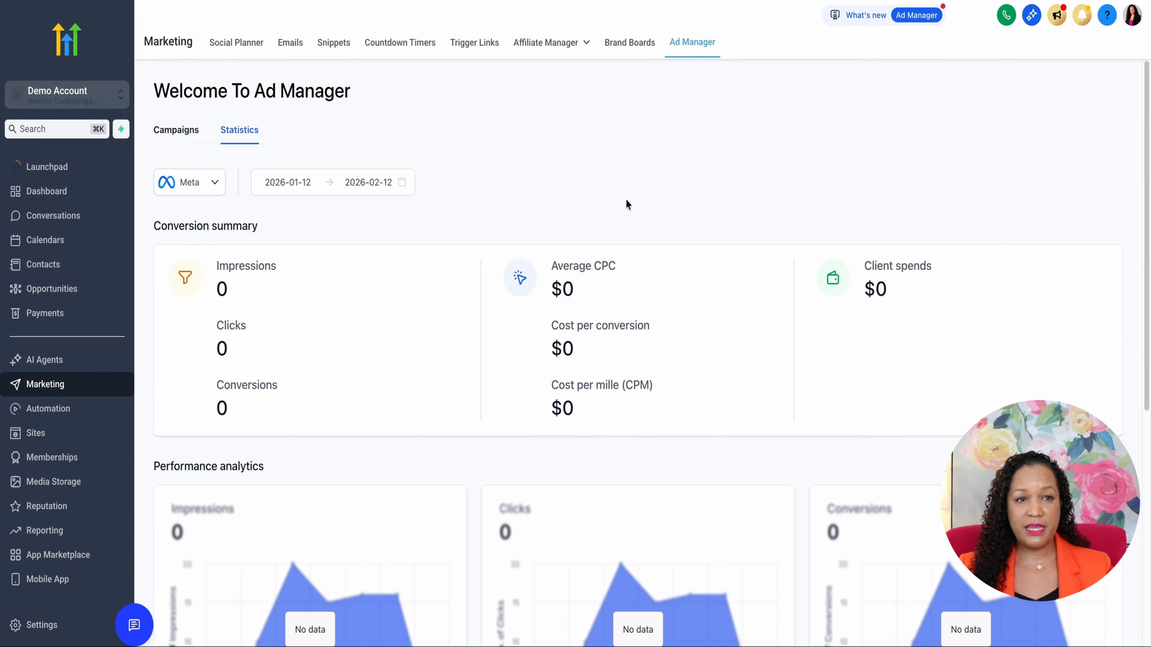
pyautogui.click(216, 183)
pyautogui.click(190, 278)
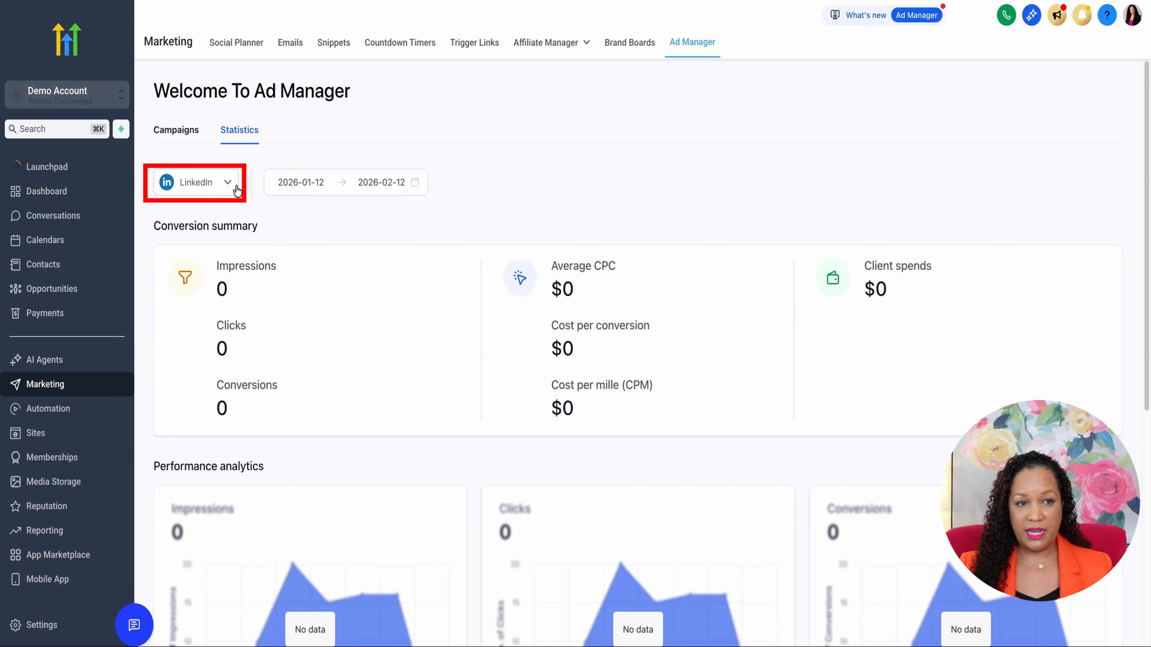
# Look through the LinkedIn conversion summary, performance analytics and campaign details
pyautogui.scroll(-1, 236, 188)
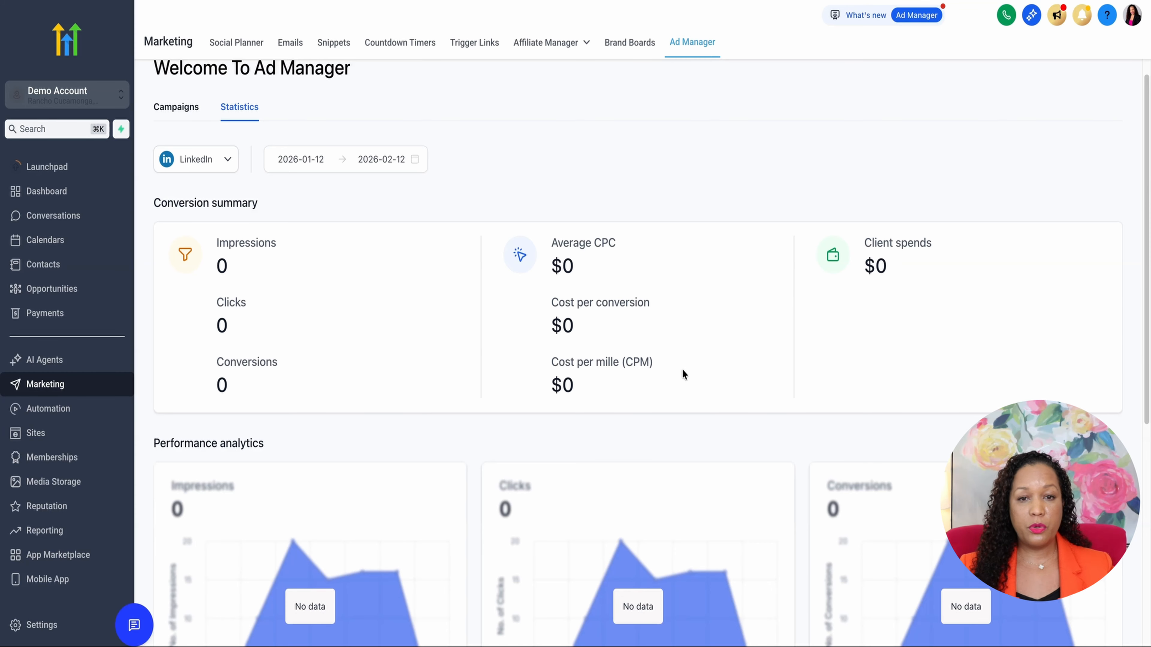
pyautogui.scroll(-3, 878, 312)
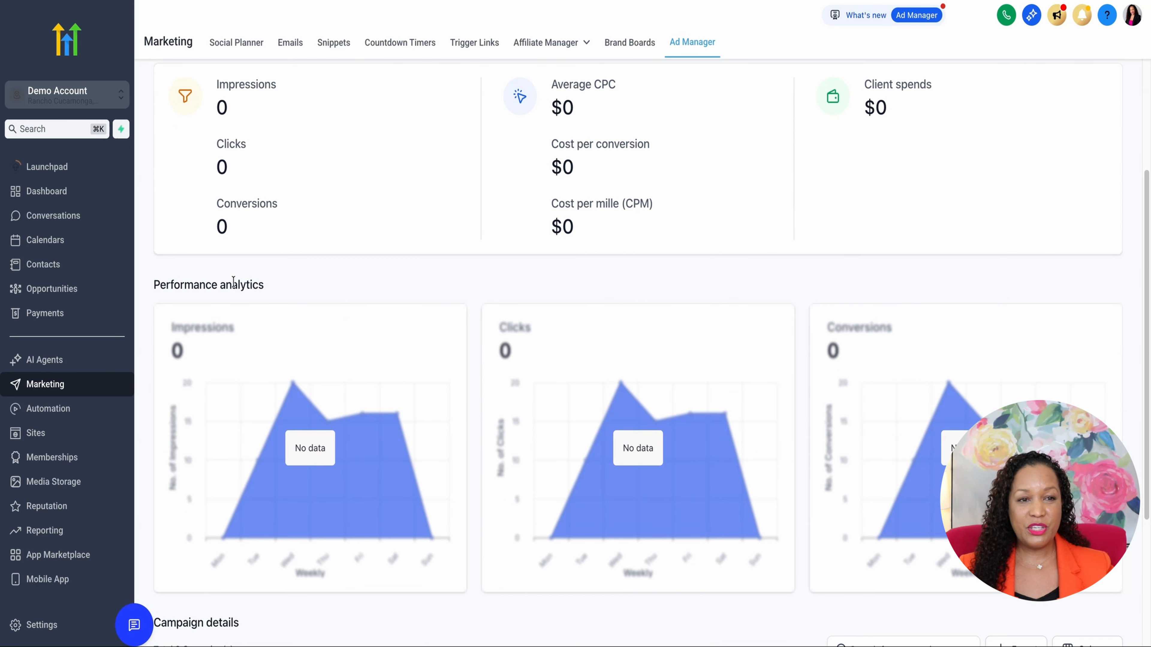
pyautogui.scroll(-4, 303, 303)
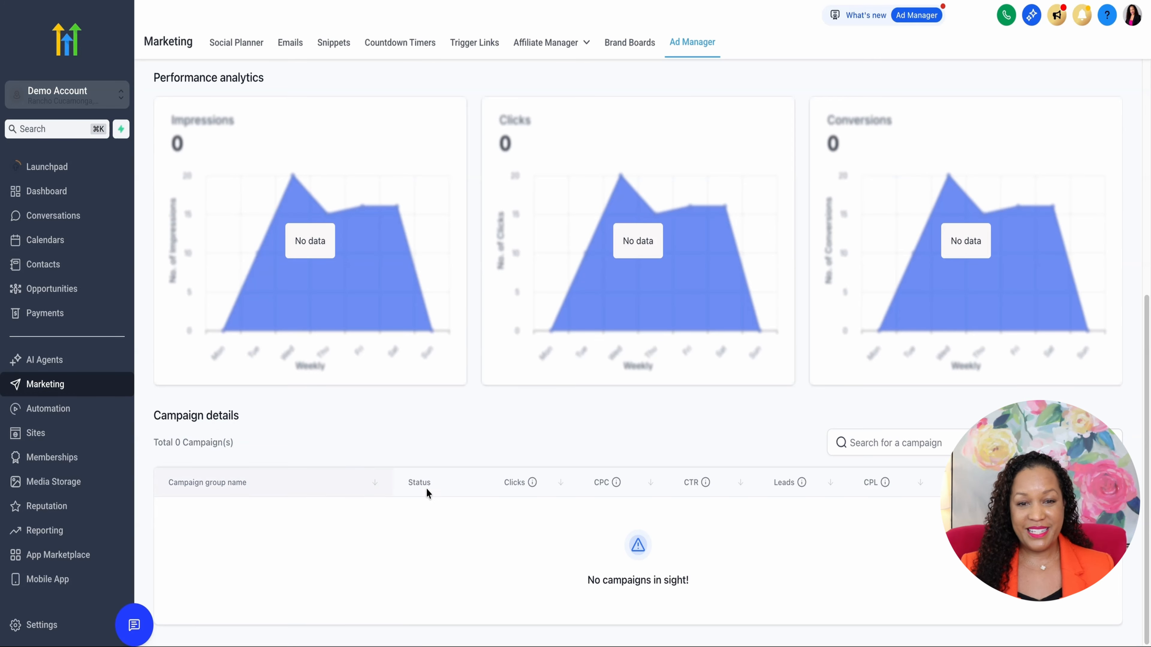
pyautogui.scroll(7, 475, 501)
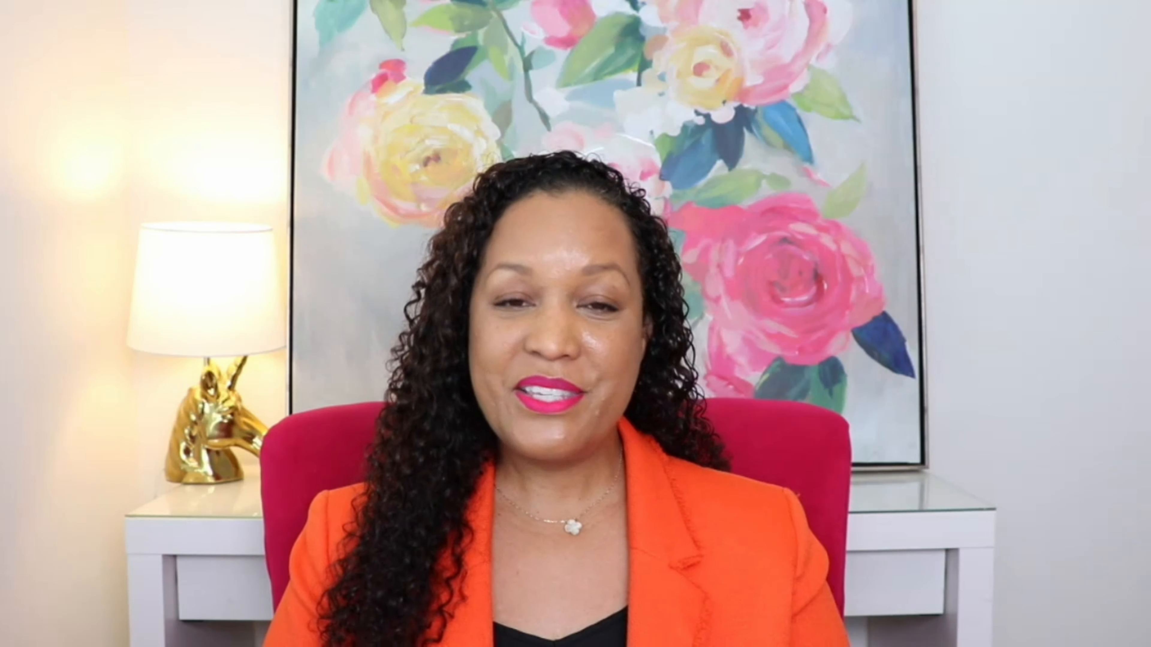